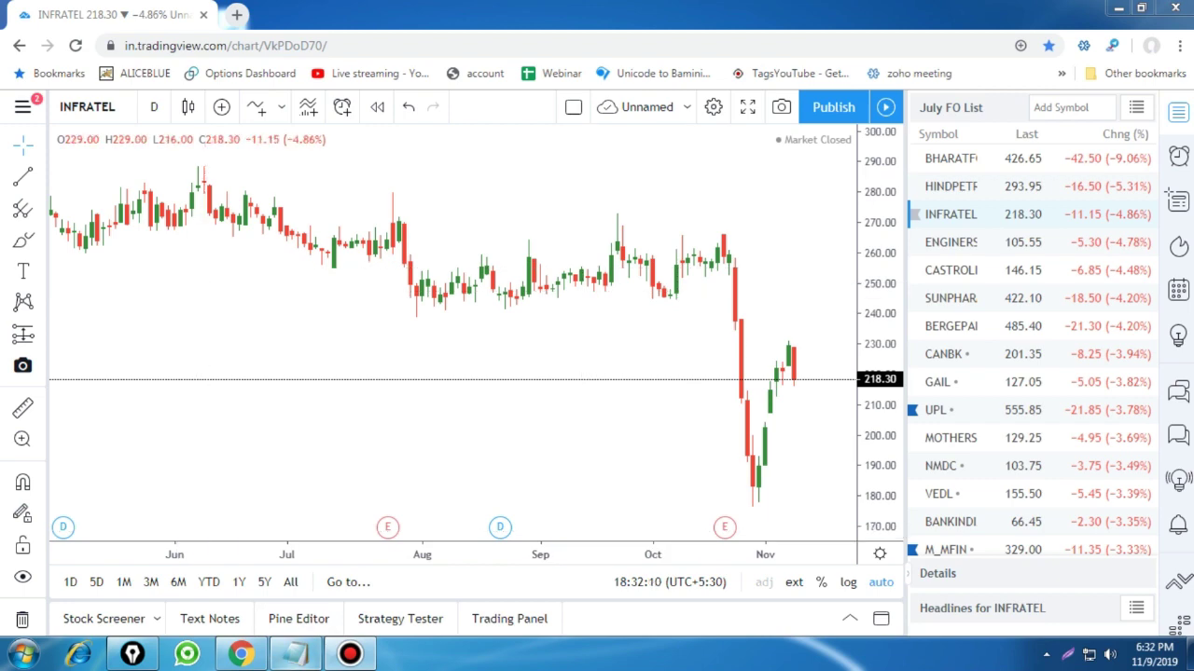
Step: Copy the complete DIB breakouts script from the untitled Notepad document and close the document without saving
{"action": "left_click", "coordinate": [294, 653]}
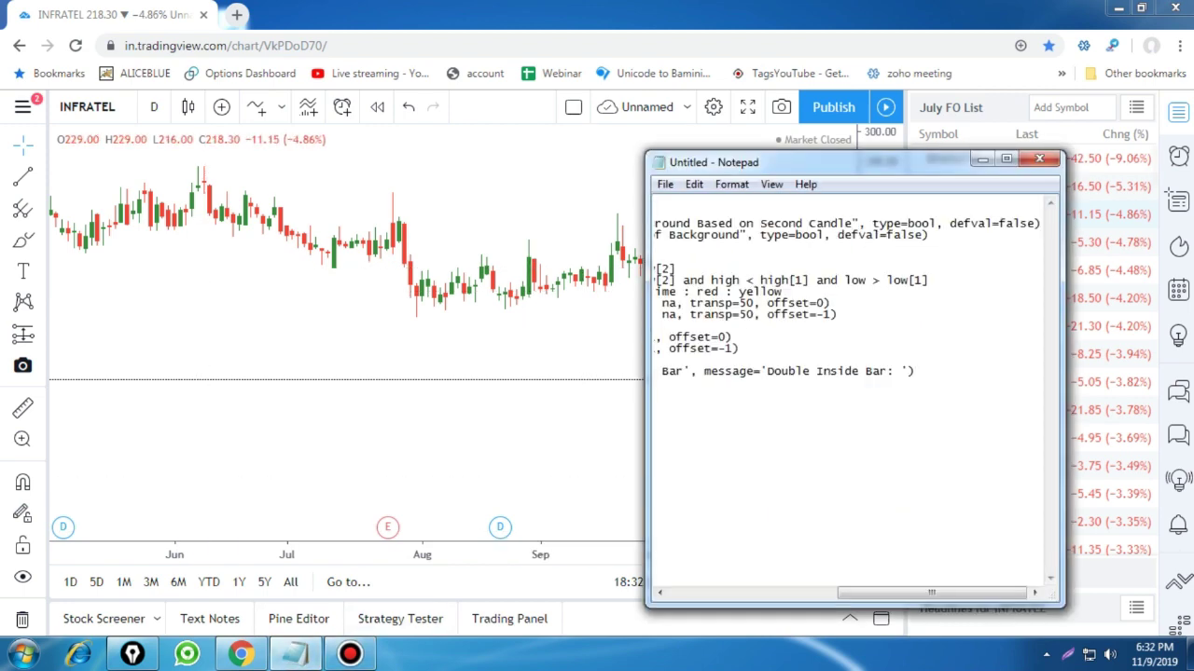
{"action": "left_click", "coordinate": [1005, 158]}
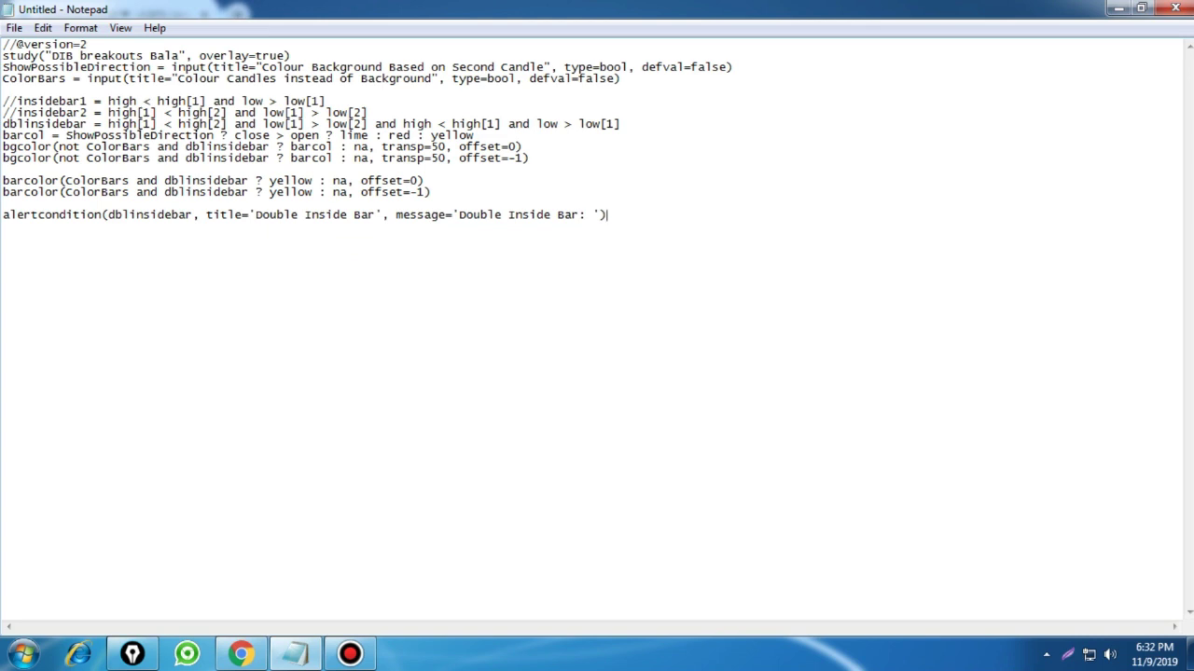
{"action": "left_click_drag", "start_coordinate": [607, 215], "coordinate": [2, 44]}
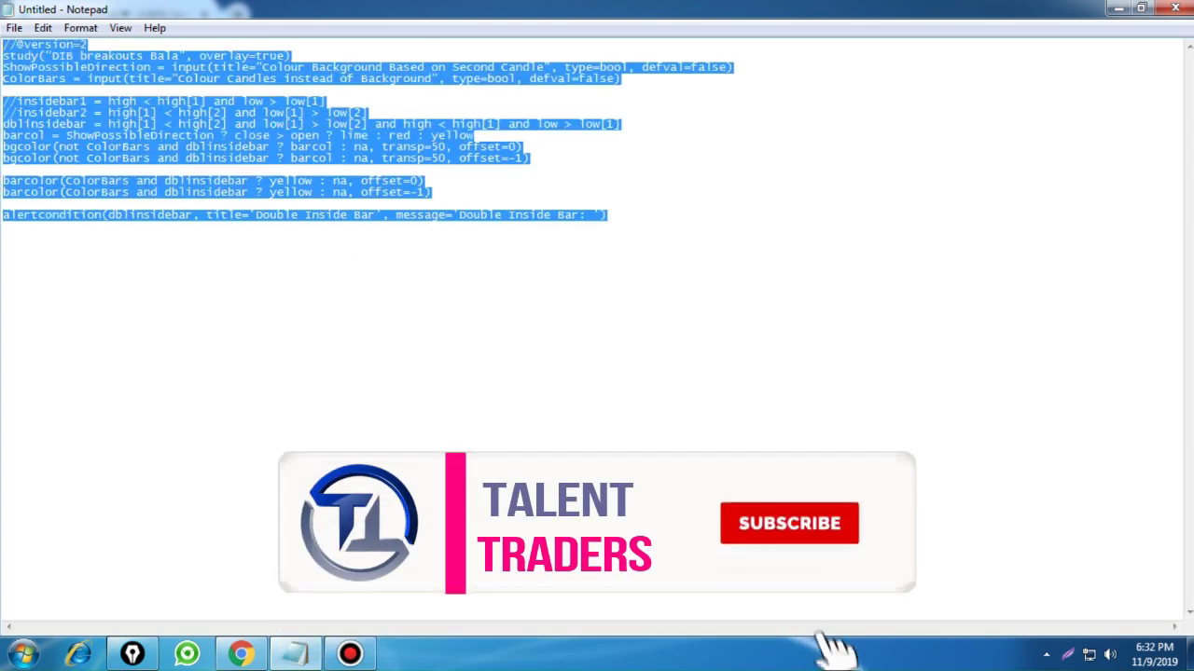
{"action": "right_click", "coordinate": [341, 132]}
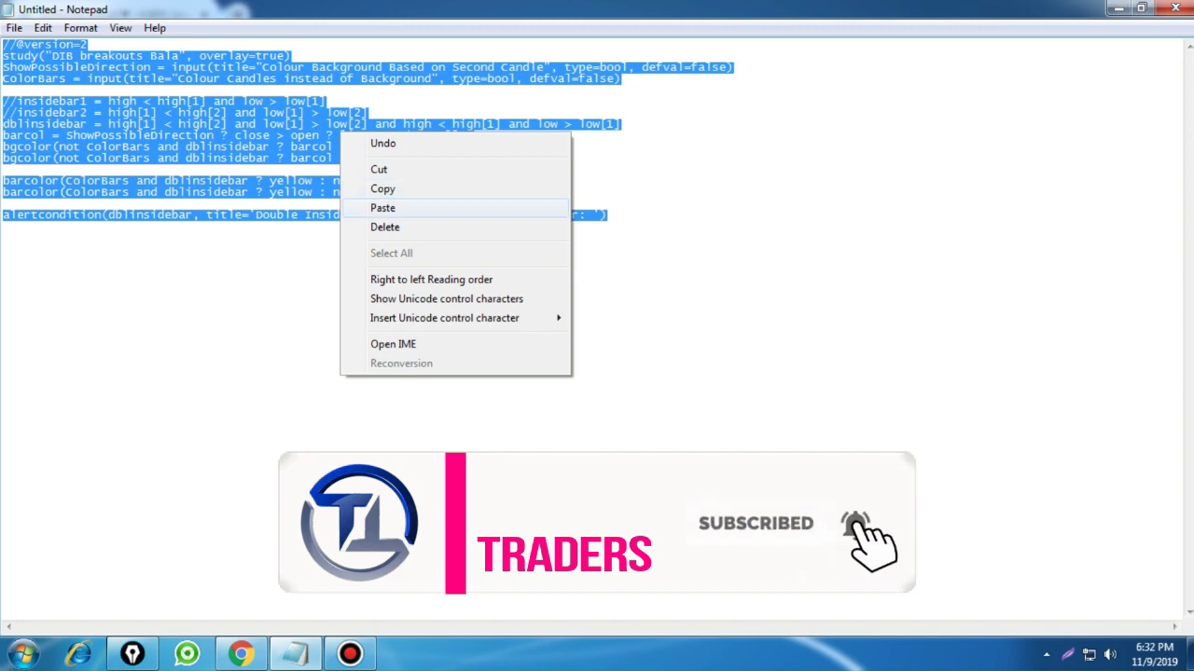
{"action": "left_click", "coordinate": [382, 188]}
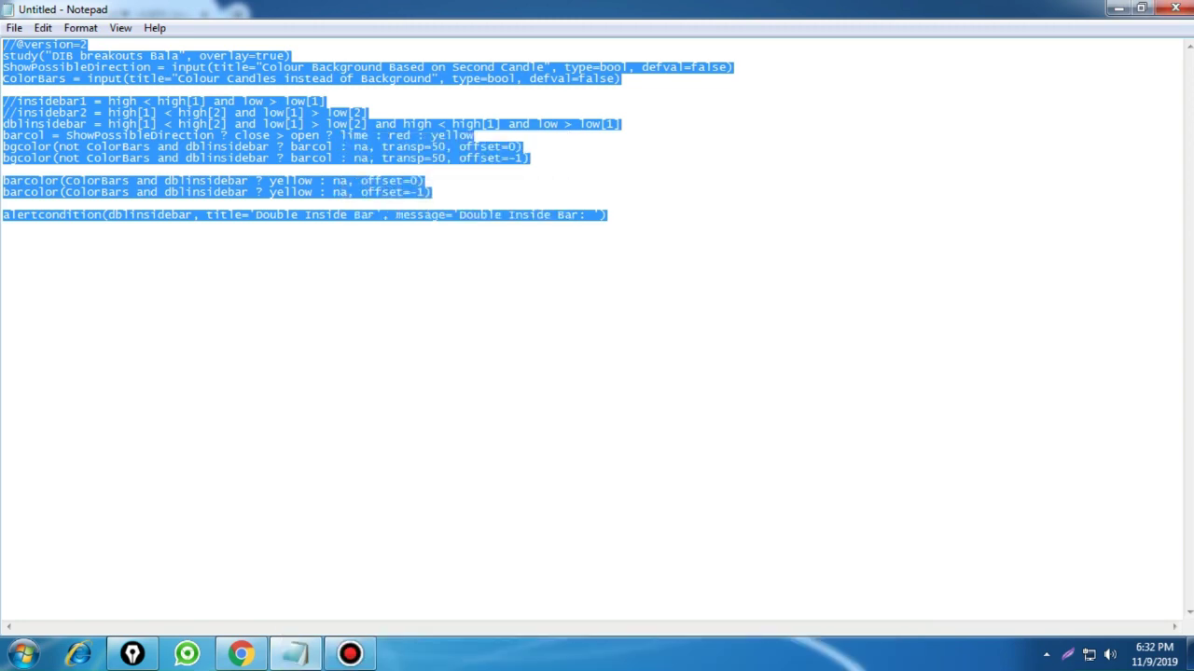
{"action": "left_click", "coordinate": [1175, 8]}
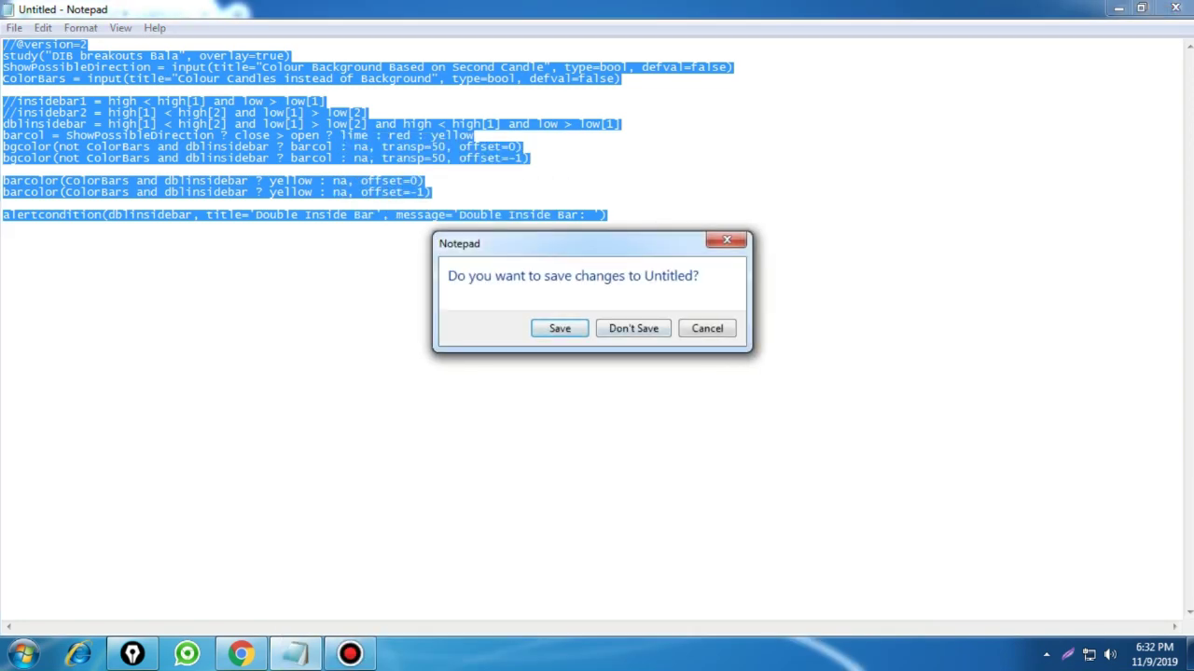
{"action": "key", "text": "alt+n"}
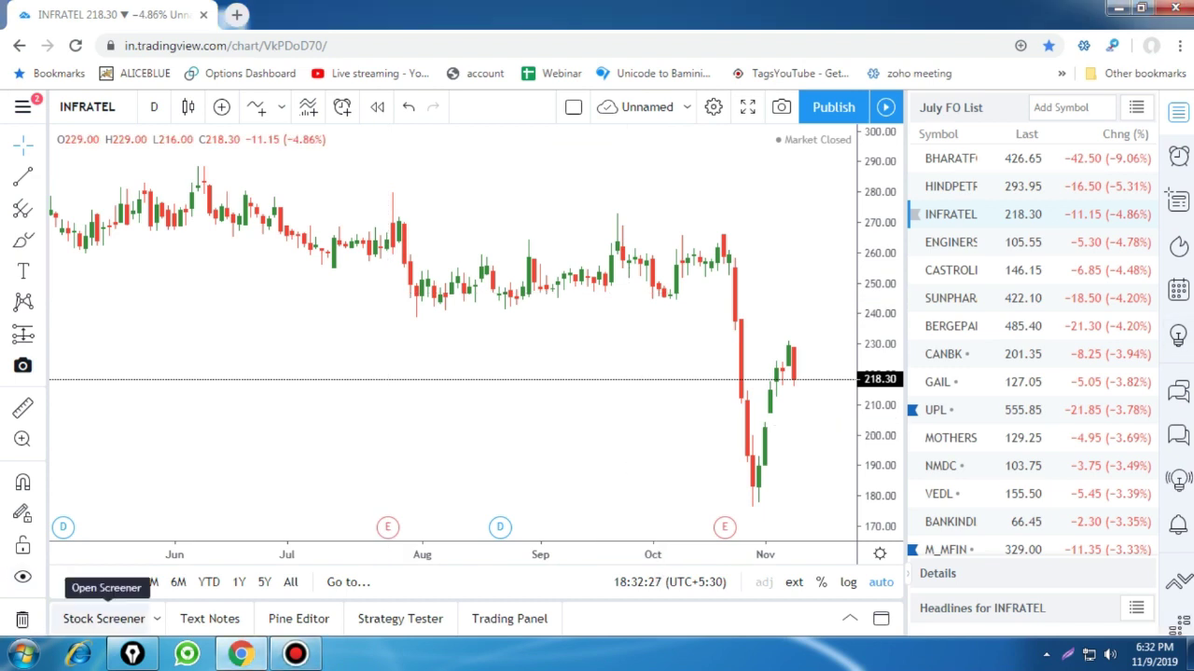
Step: Open the Pine Editor, copy the whole DIB breakouts script in it and clear the code
{"action": "left_click", "coordinate": [103, 619]}
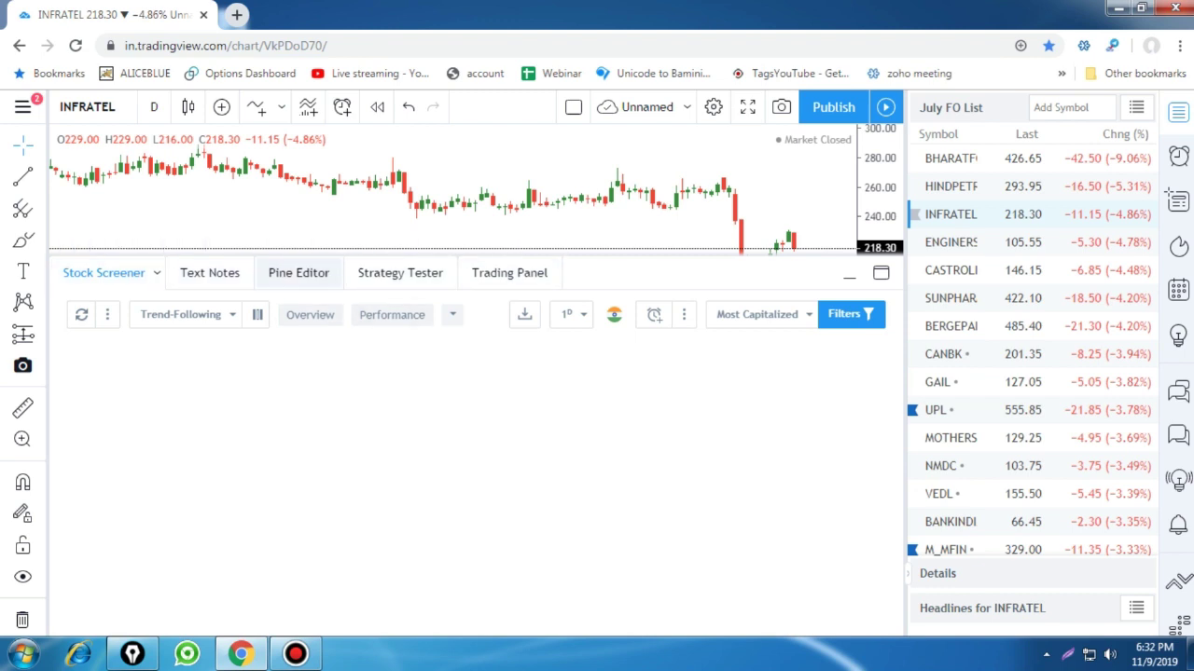
{"action": "left_click", "coordinate": [299, 272]}
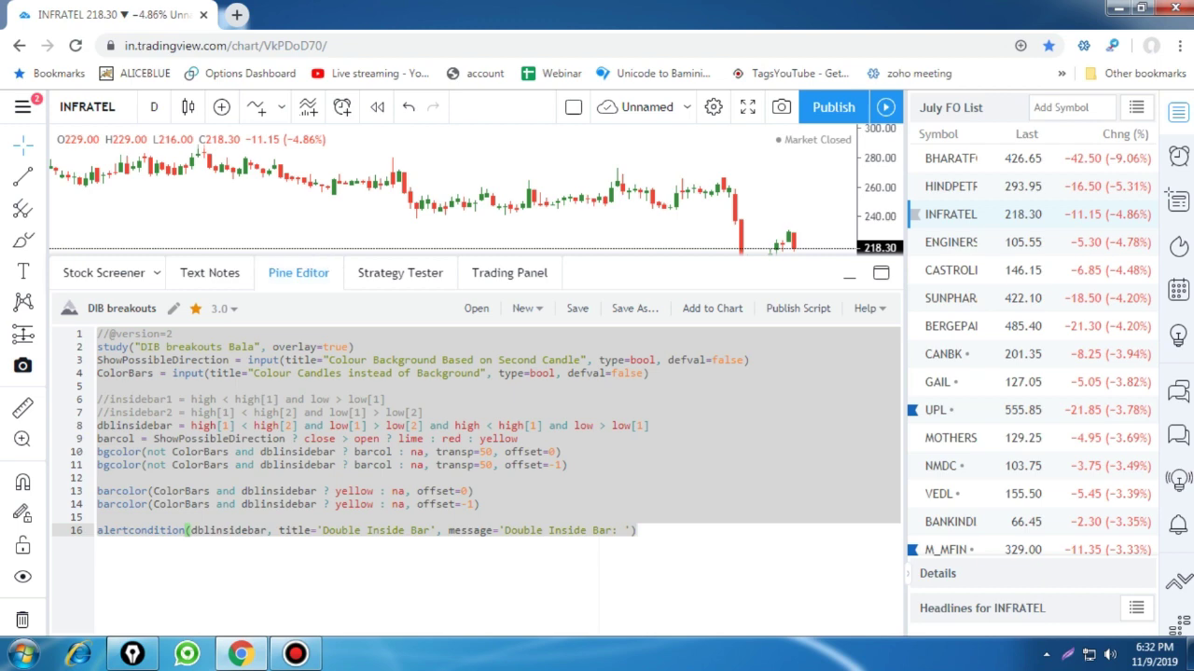
{"action": "left_click_drag", "start_coordinate": [636, 530], "coordinate": [97, 333]}
{"action": "key", "text": "ctrl+c"}
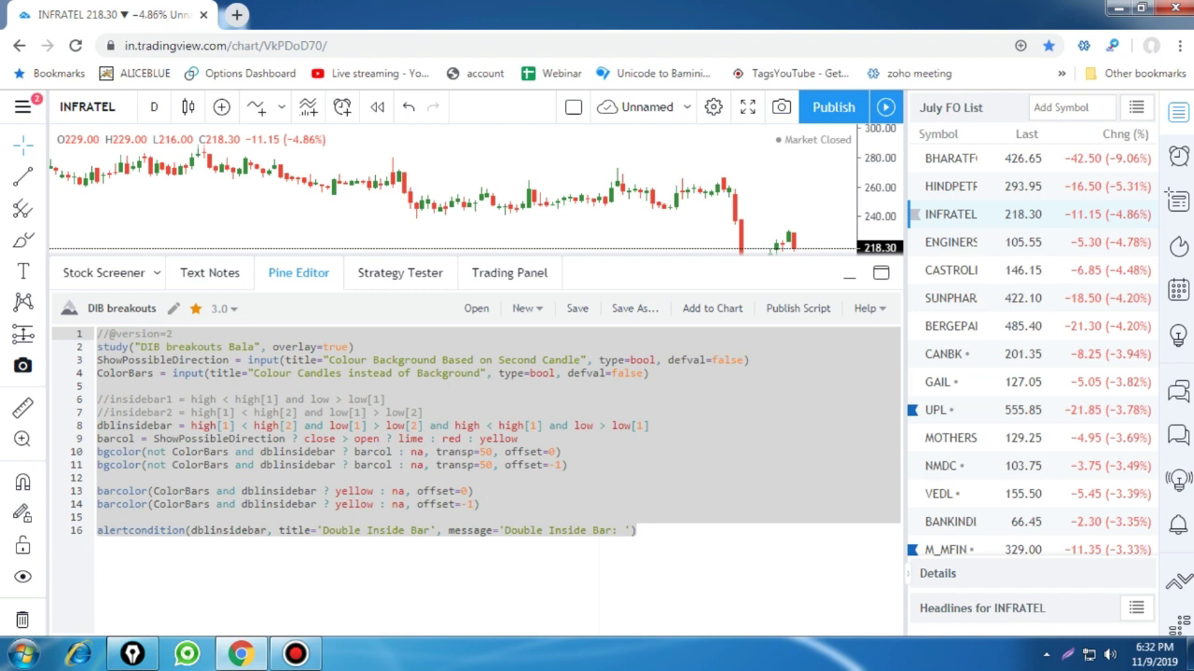
{"action": "key", "text": "BackSpace"}
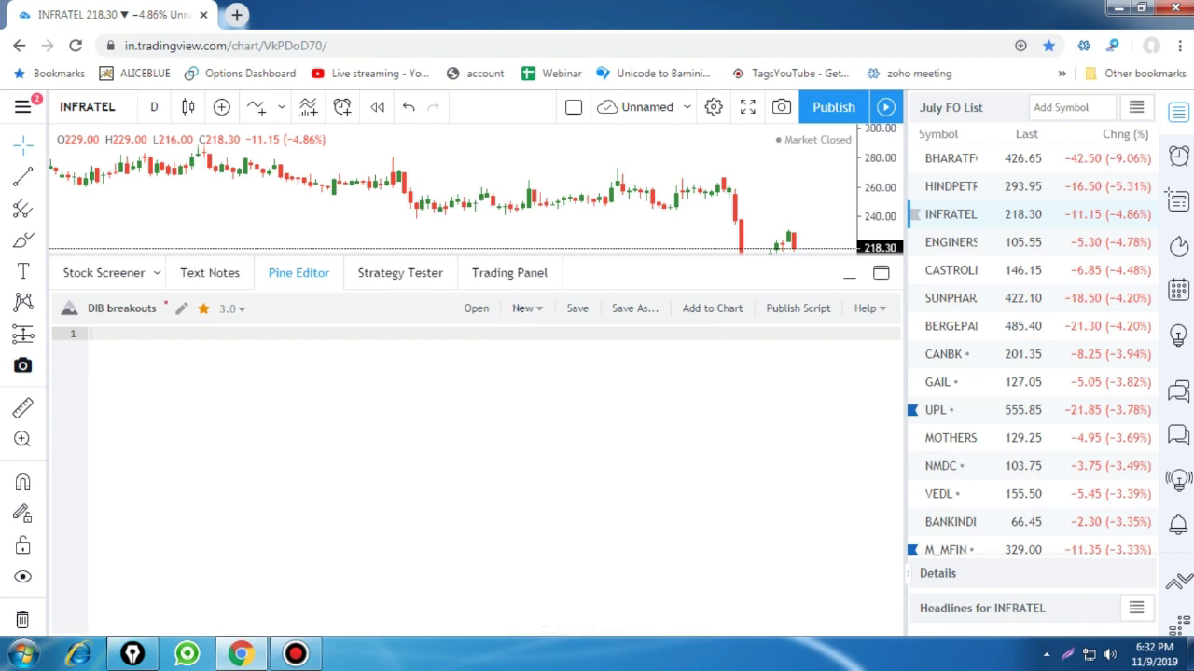
Step: Create a blank indicator script, discarding the unsaved changes in the current script
{"action": "left_click", "coordinate": [524, 307]}
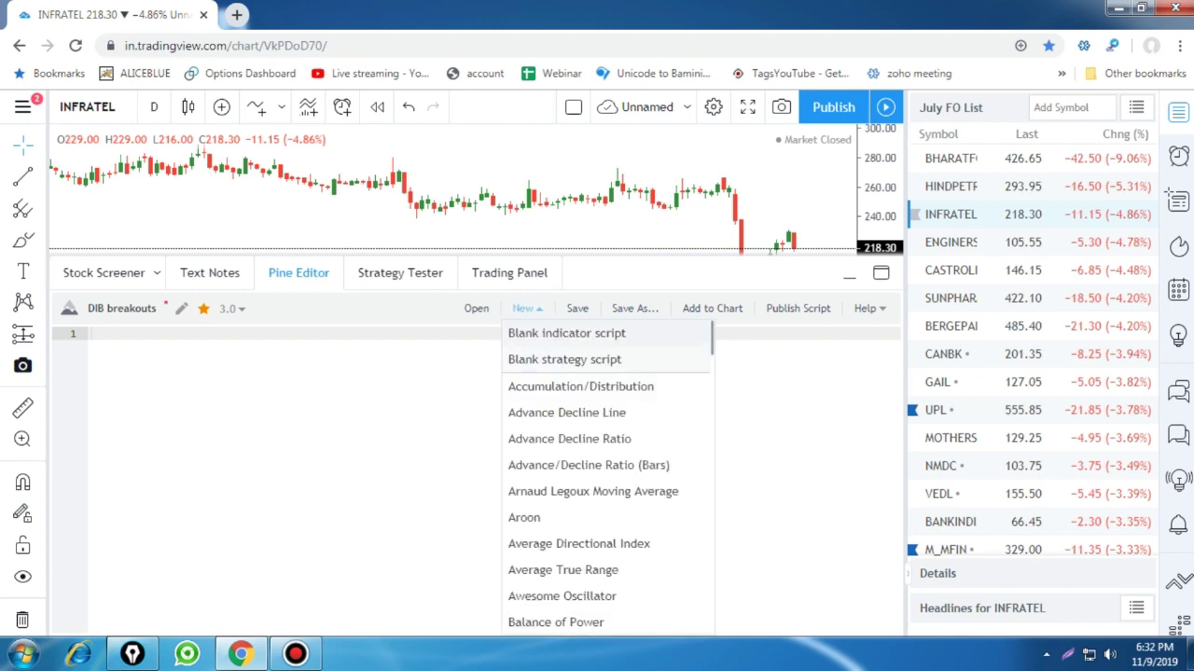
{"action": "left_click", "coordinate": [566, 333]}
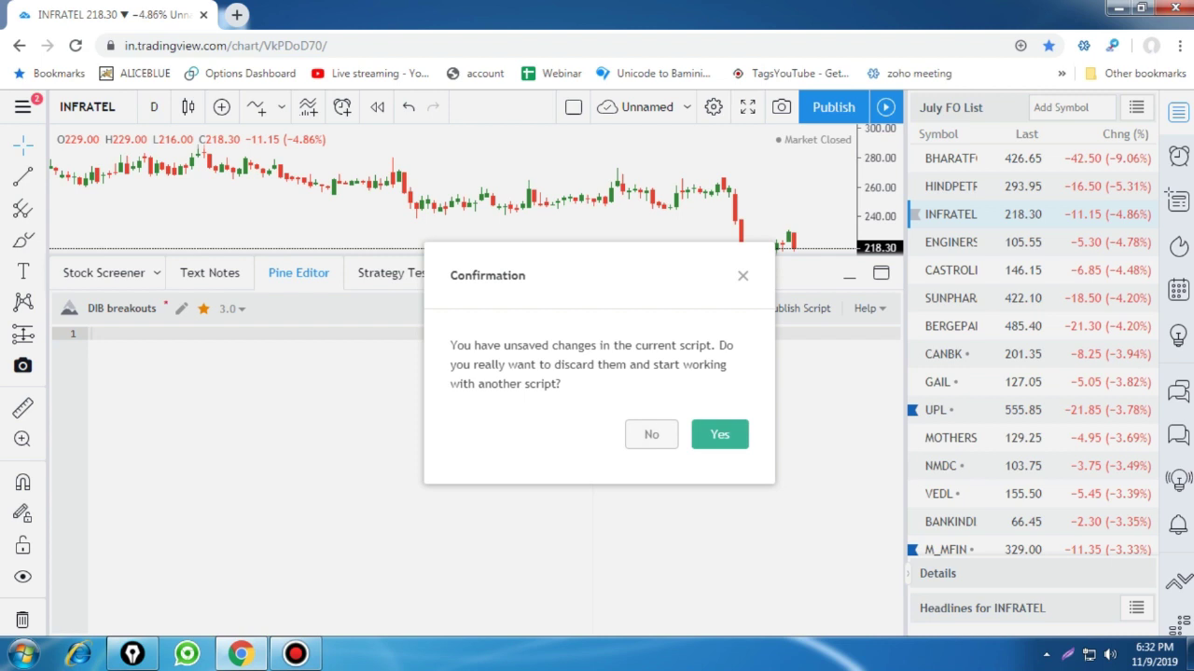
{"action": "left_click", "coordinate": [719, 434]}
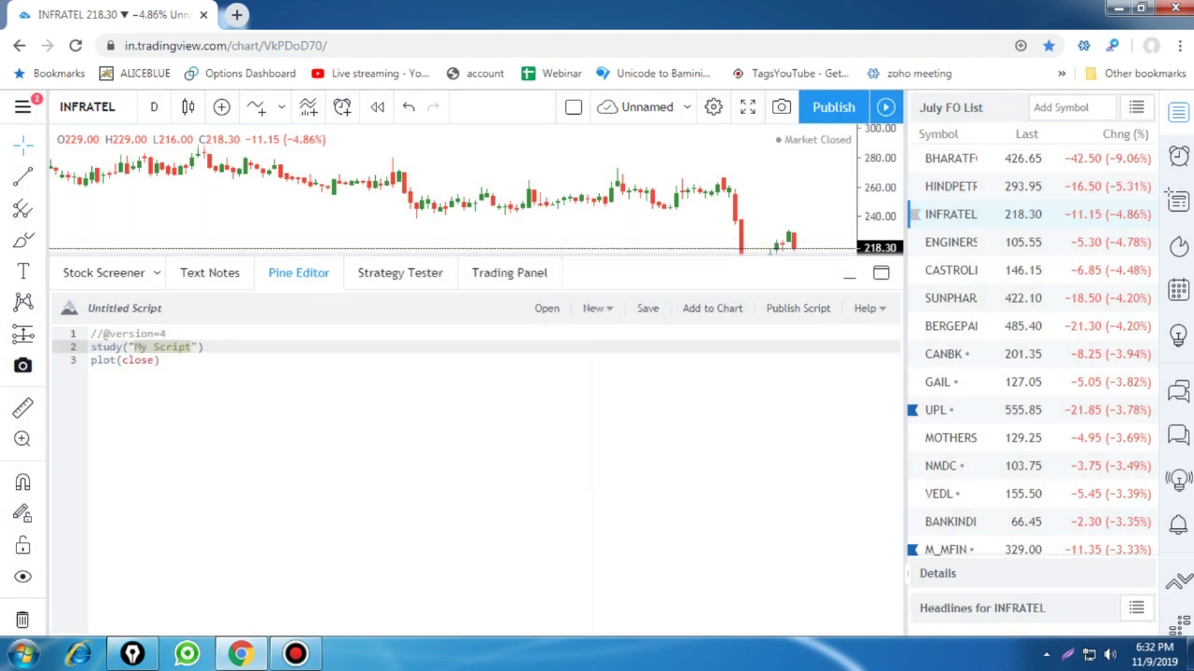
Step: Replace the template code with the copied DIB breakouts script and add it to the INFRATEL chart, hiding the editor
{"action": "key", "text": "ctrl+a"}
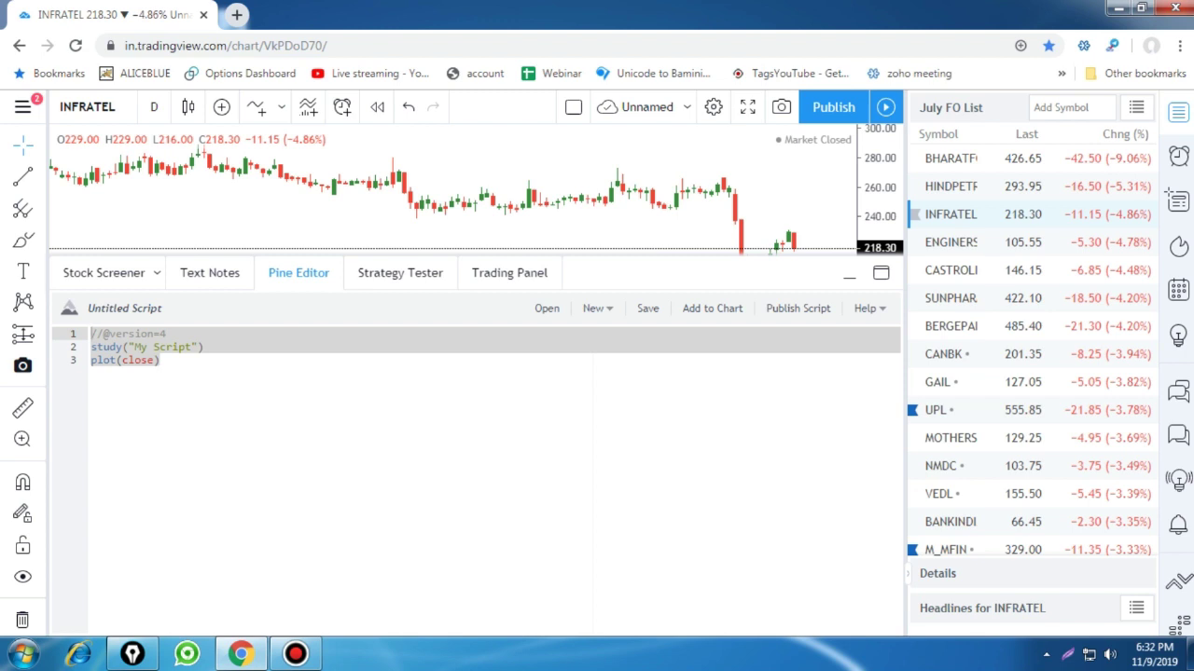
{"action": "key", "text": "ctrl+v"}
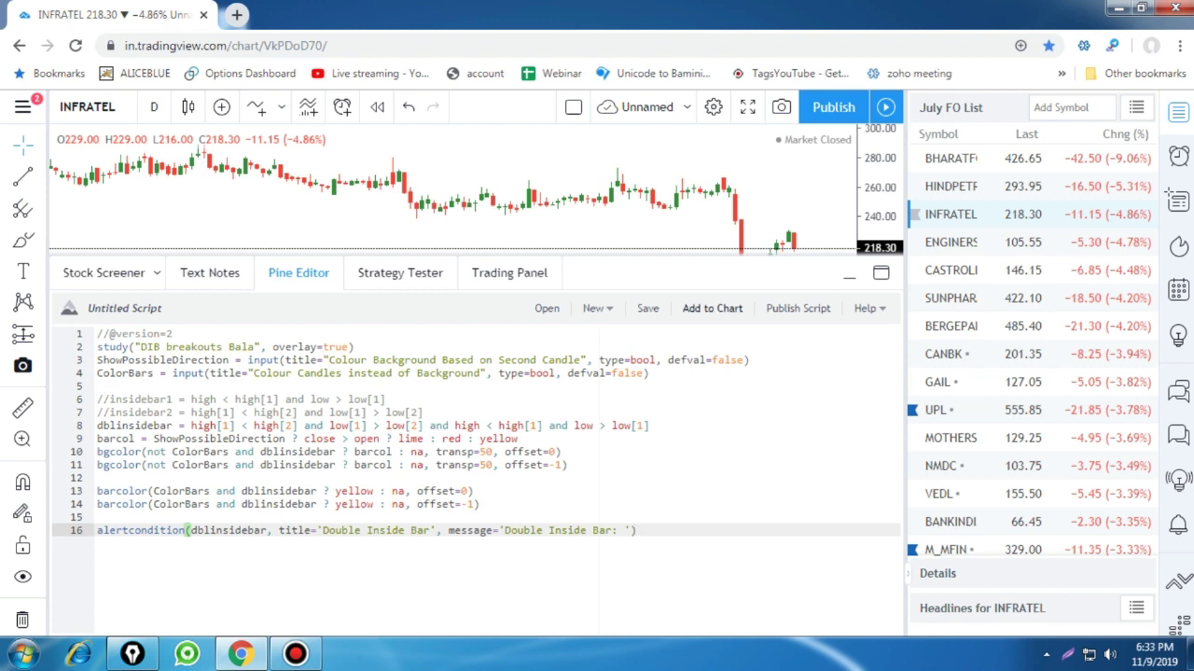
{"action": "key", "text": "ctrl+Return"}
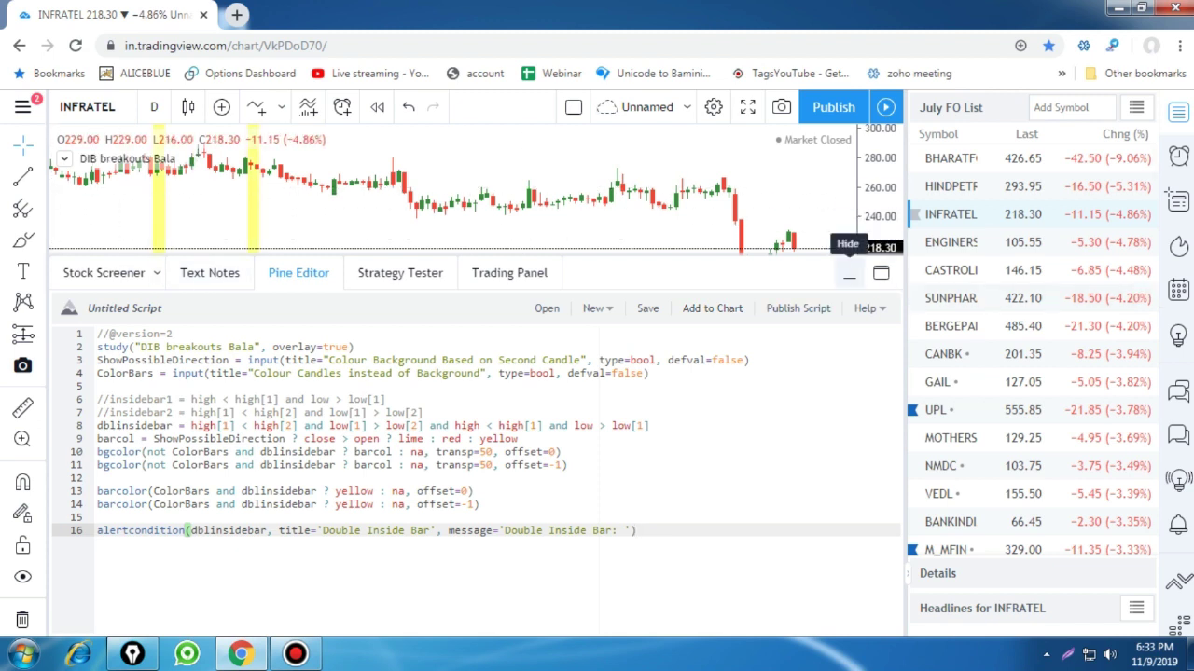
{"action": "left_click", "coordinate": [849, 276]}
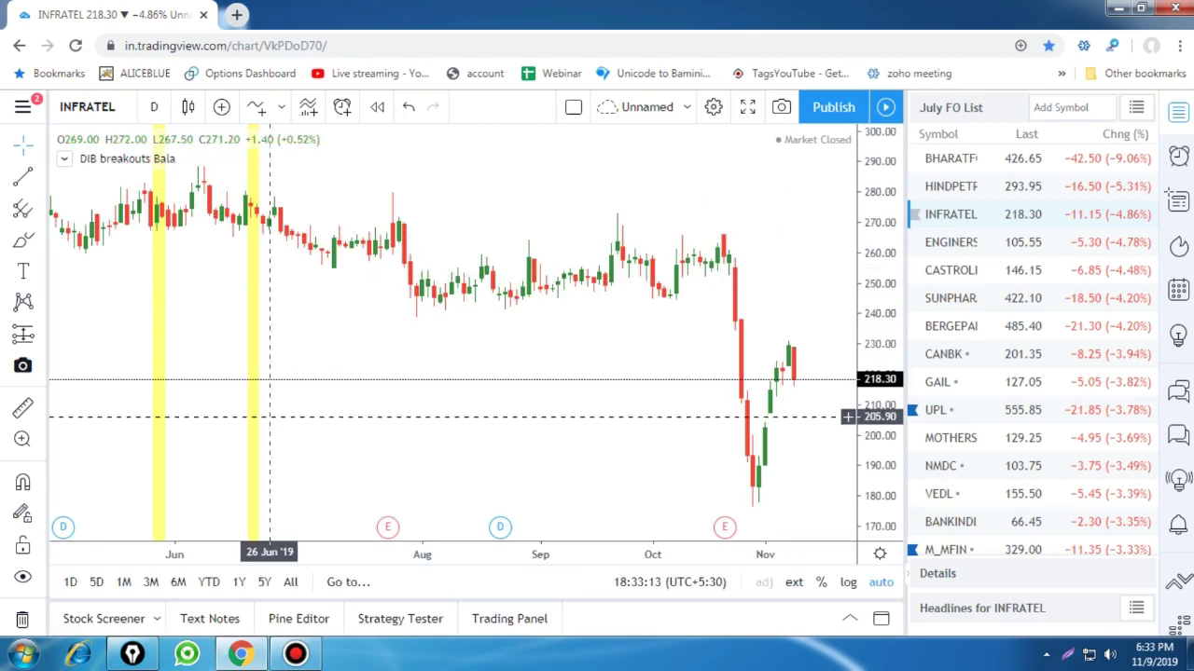
{"action": "scroll", "coordinate": [487, 393], "scroll_direction": "up", "scroll_amount": 2}
{"action": "scroll", "coordinate": [467, 403], "scroll_direction": "down", "scroll_amount": 2}
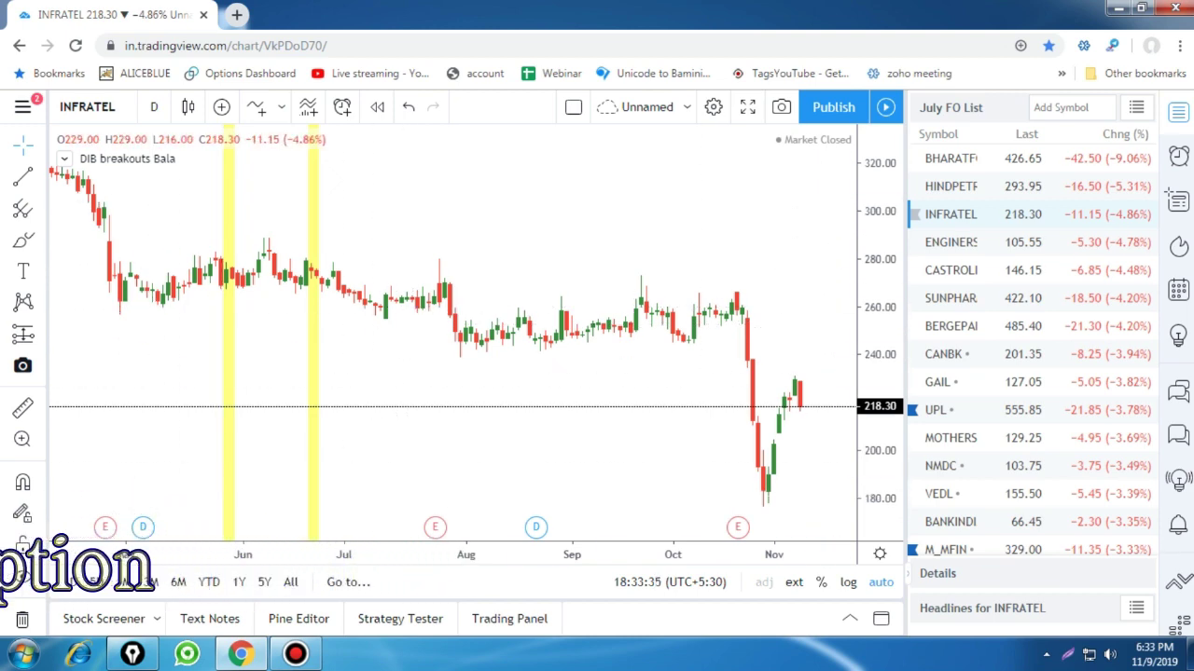
Step: Minimize the browser, start Telegram from the desktop and briefly check the contents of the bala text file
{"action": "left_click", "coordinate": [1118, 8]}
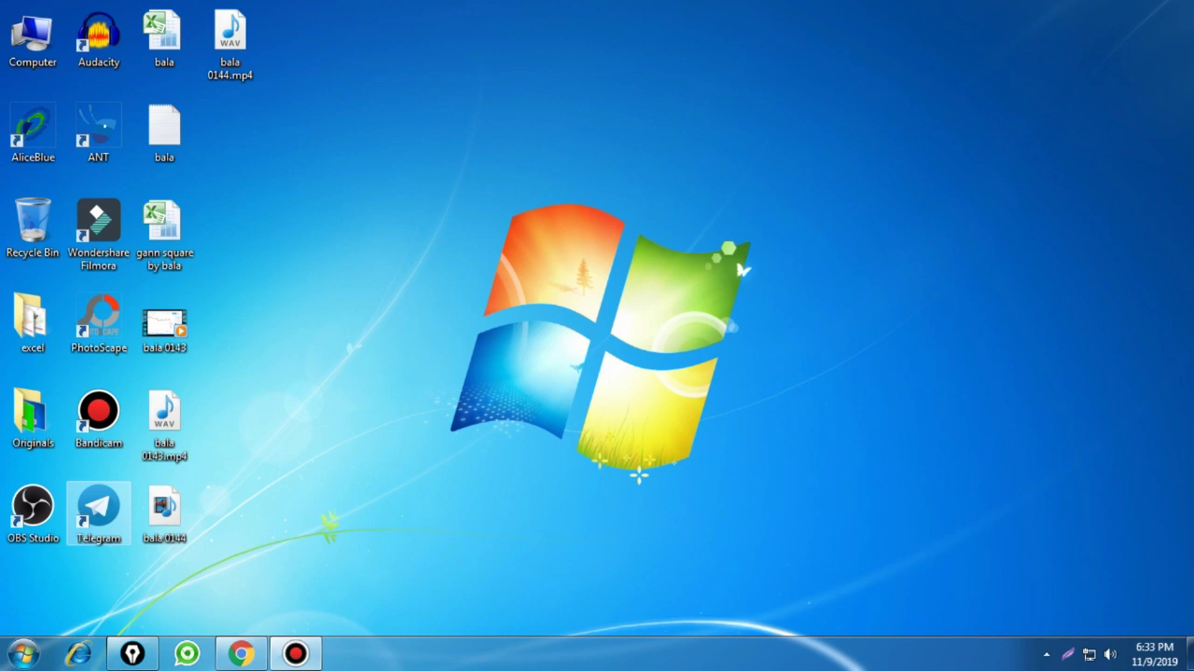
{"action": "double_click", "coordinate": [97, 511]}
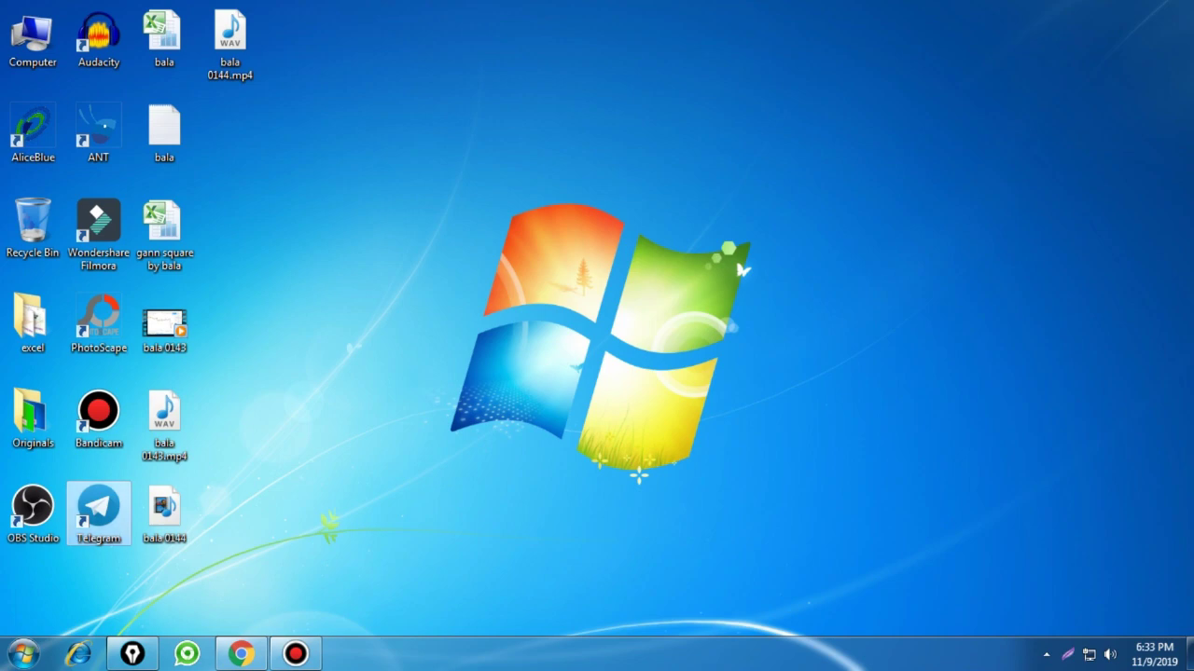
{"action": "double_click", "coordinate": [164, 130]}
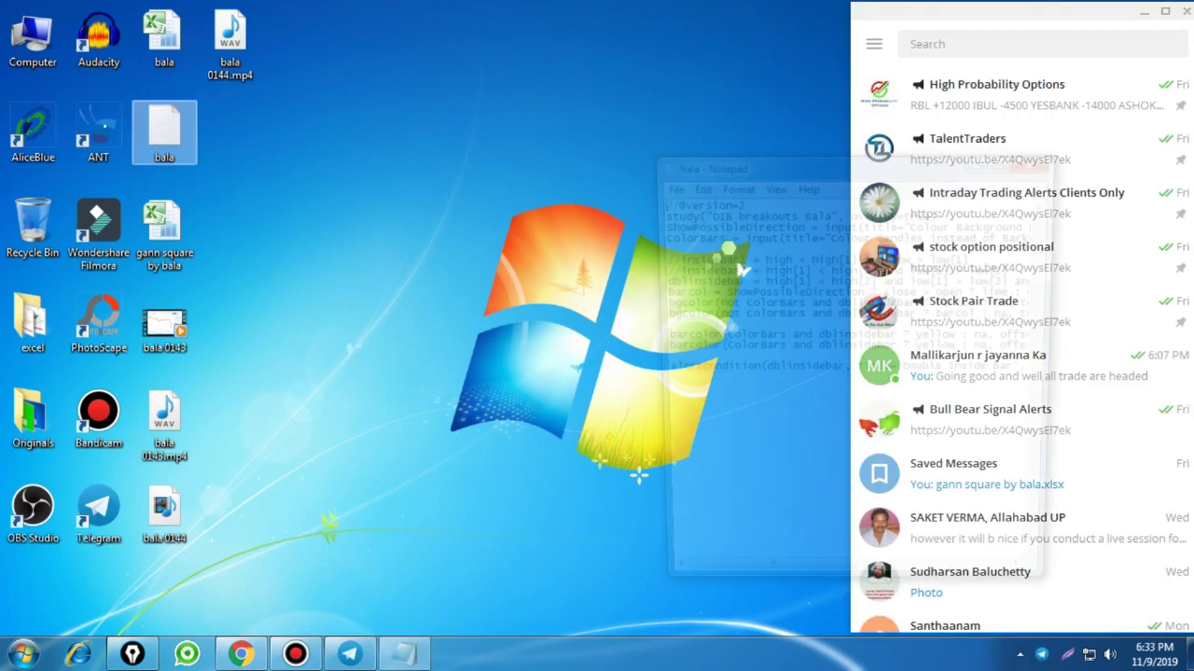
{"action": "left_click", "coordinate": [1039, 159]}
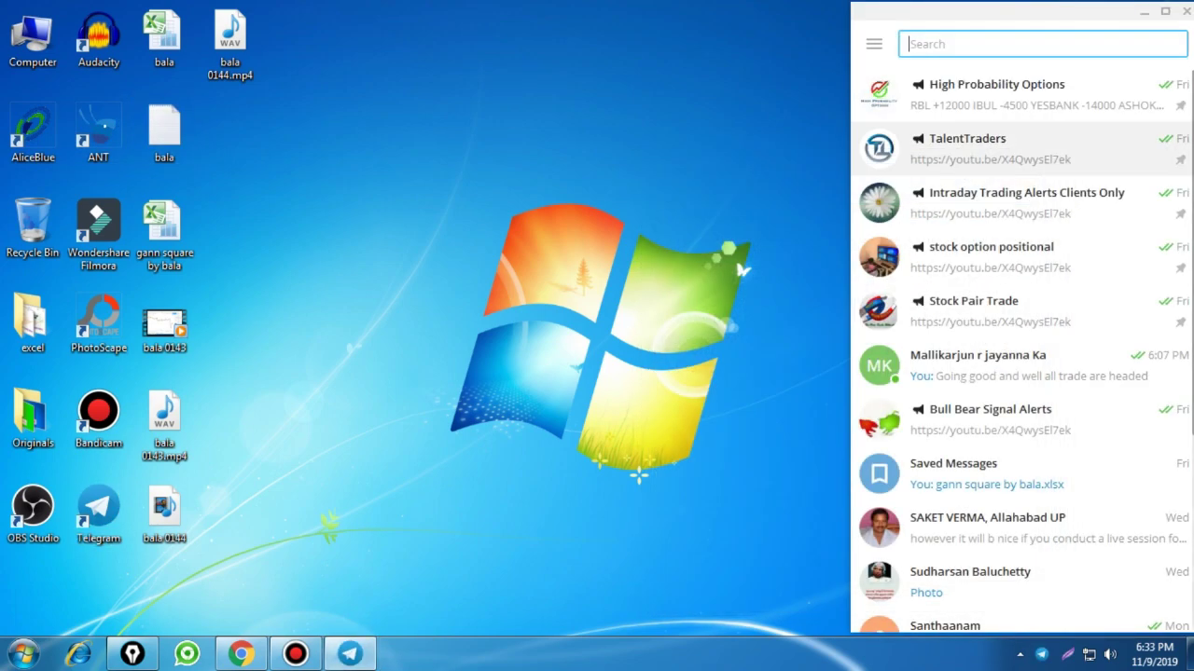
Step: Send the bala.txt file from the desktop to the TalentTraders Telegram channel and return to the chat list
{"action": "left_click", "coordinate": [967, 141]}
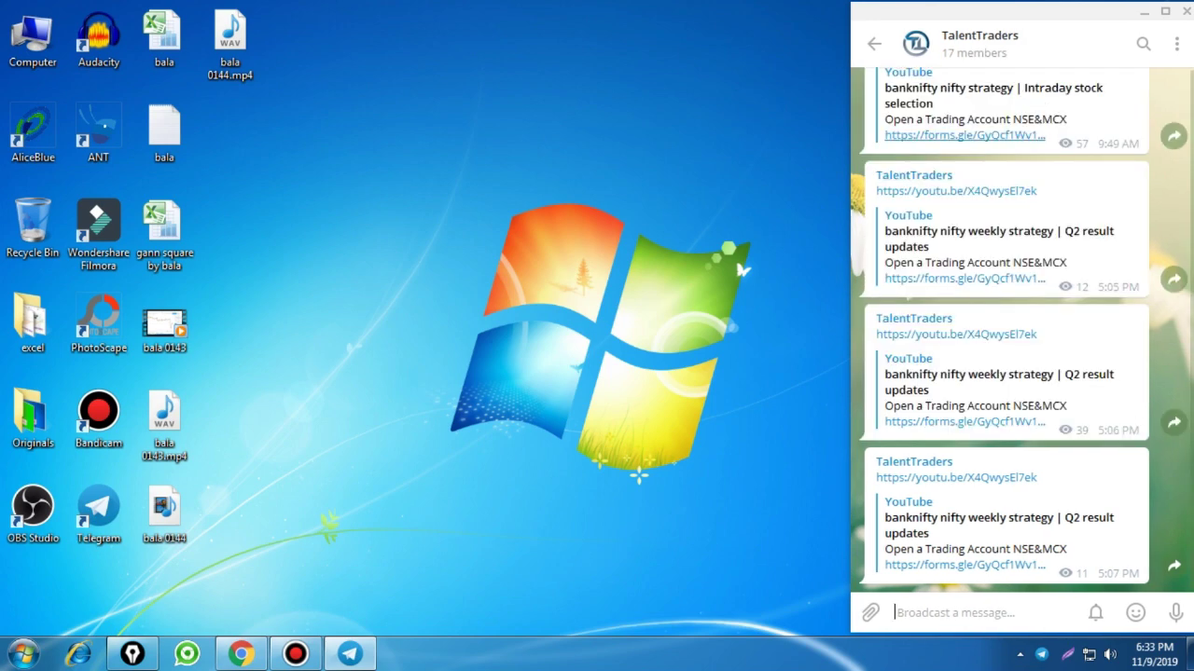
{"action": "left_click_drag", "start_coordinate": [164, 130], "coordinate": [998, 523]}
{"action": "key", "text": "Return"}
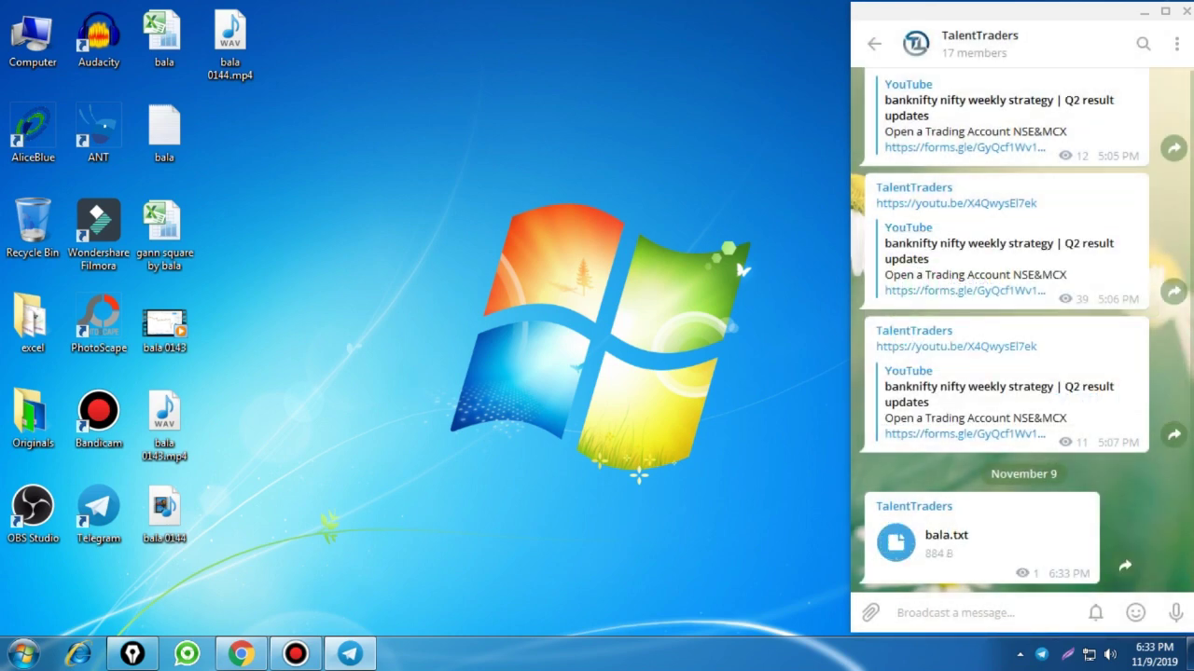
{"action": "key", "text": "Escape"}
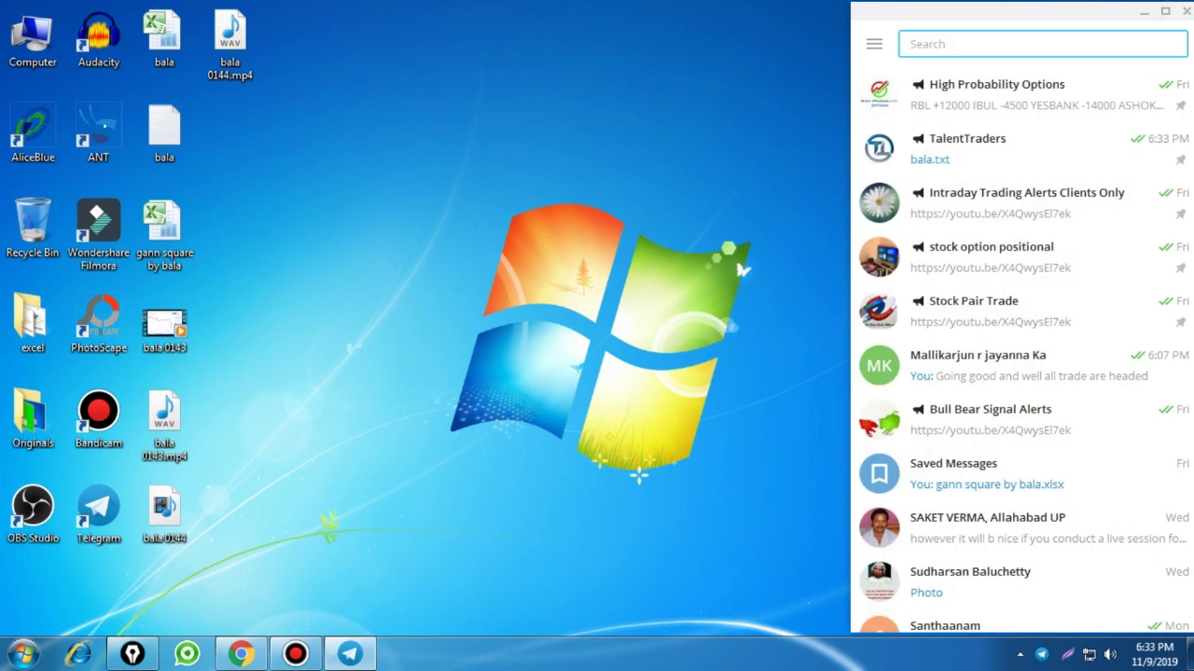
Step: Switch back to the TradingView chart in Chrome and set the INFRATEL chart's interval to 1 day
{"action": "left_click", "coordinate": [241, 652]}
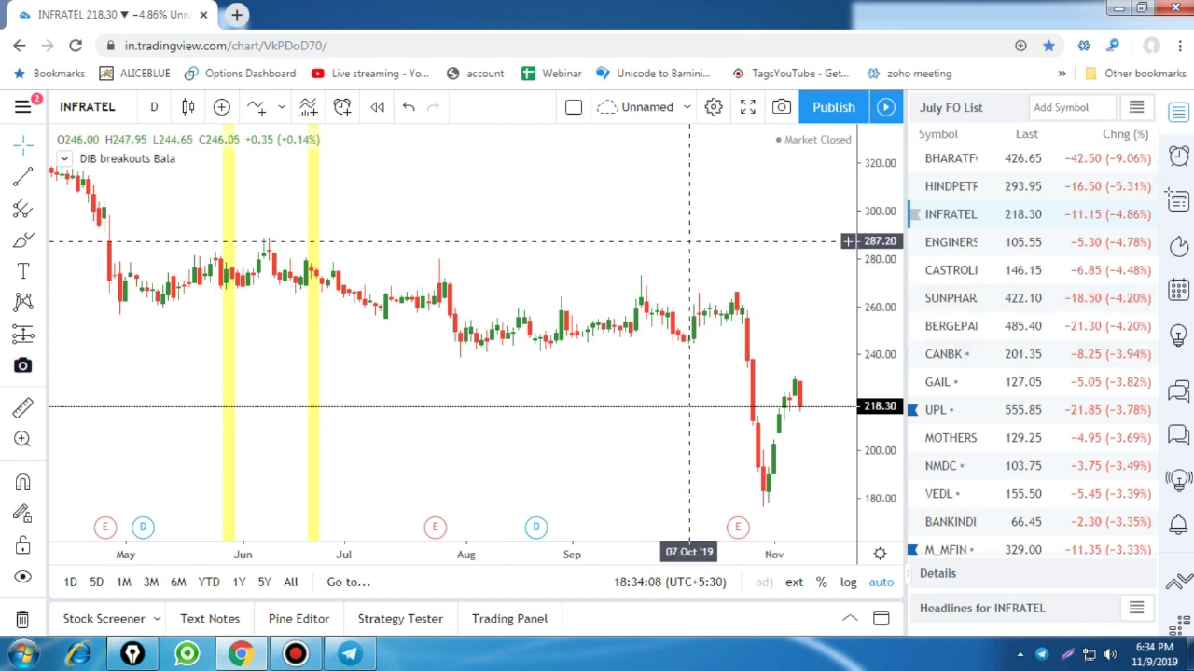
{"action": "type", "text": "1d"}
{"action": "key", "text": "Return"}
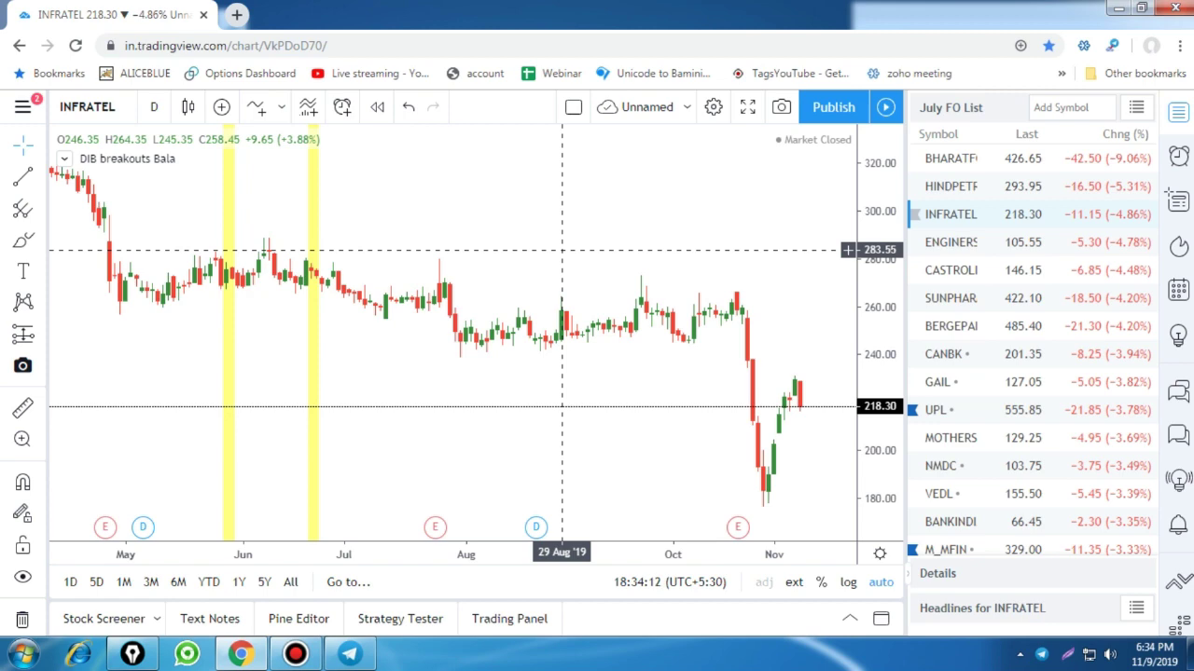
{"action": "scroll", "coordinate": [314, 291], "scroll_direction": "up", "scroll_amount": 3}
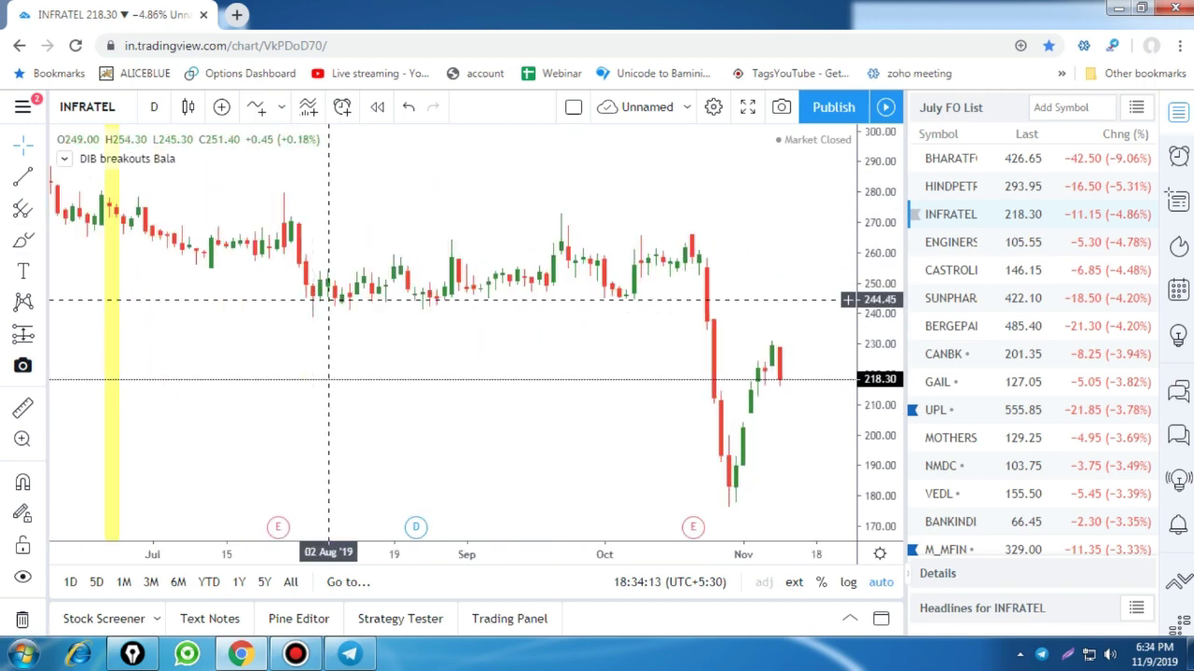
Step: Sort the watchlist by percentage change, highest gain first, and examine each daily chart from RAYMOND to CUMMINSIND for yellow double inside bar highlights
{"action": "left_click", "coordinate": [1125, 134]}
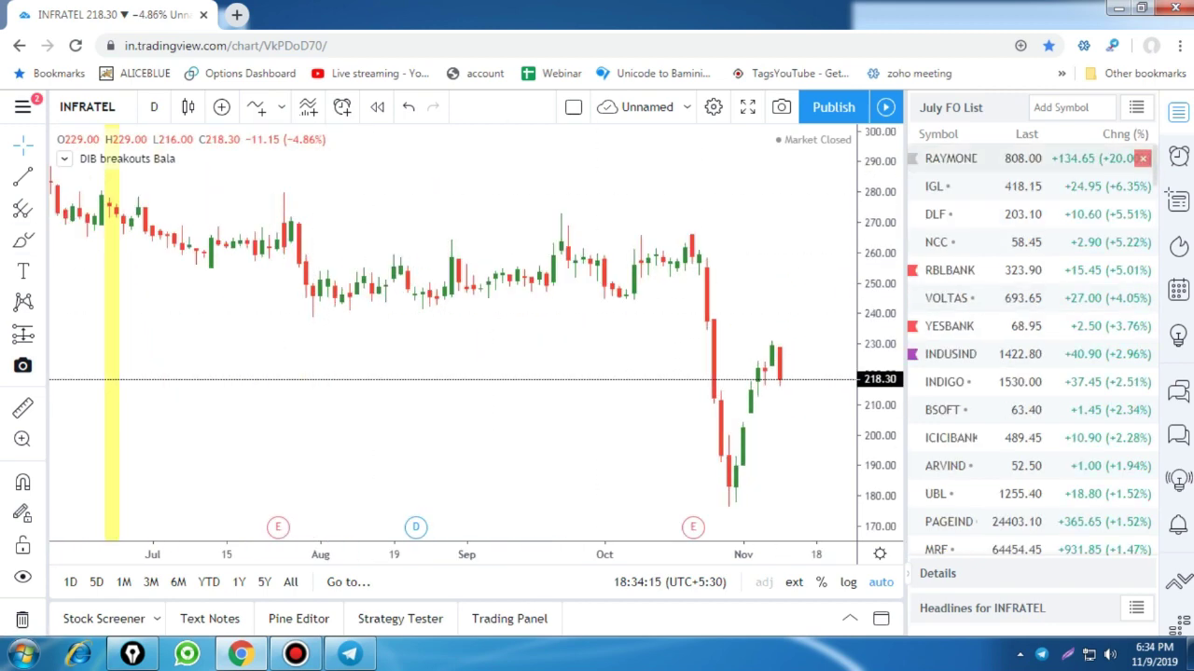
{"action": "left_click", "coordinate": [1026, 158]}
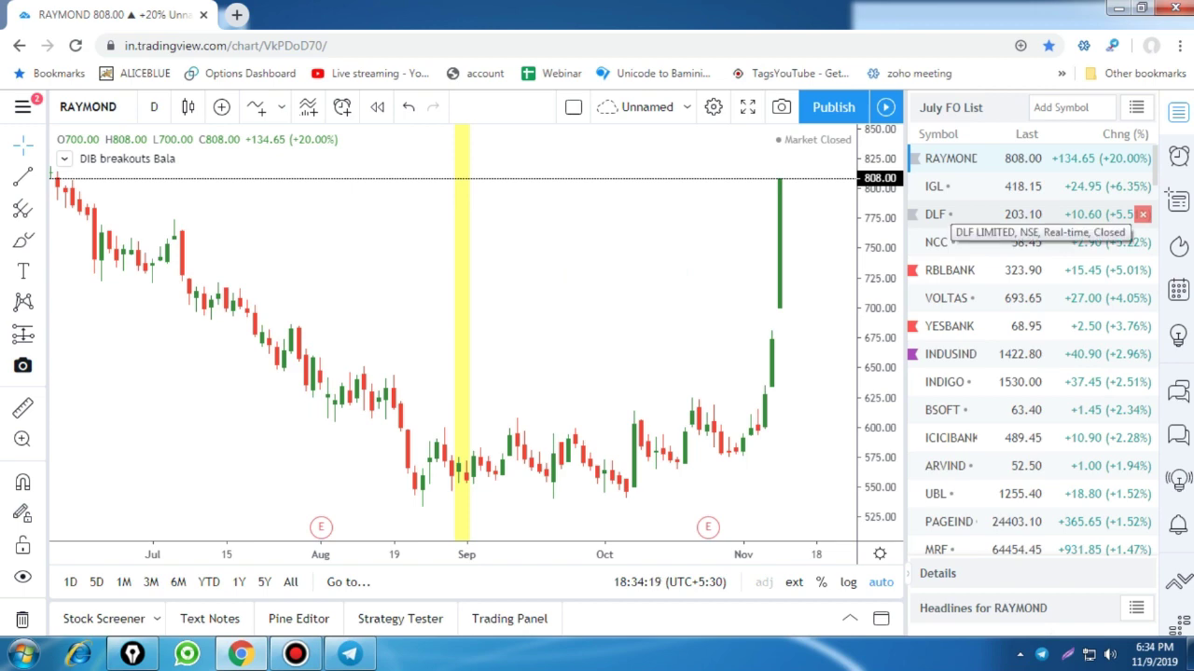
{"action": "key", "text": "Down"}
{"action": "key", "text": "Down"}
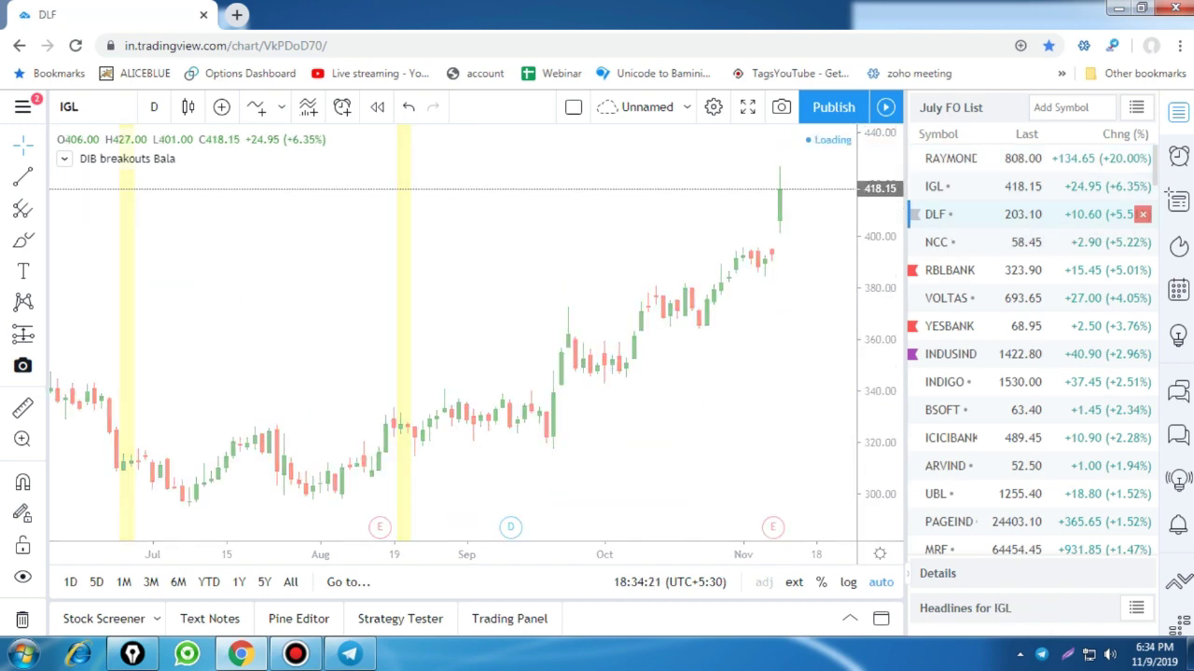
{"action": "key", "text": "Down"}
{"action": "key", "text": "Down"}
{"action": "key", "text": "Down"}
{"action": "key", "text": "Down"}
{"action": "key", "text": "Down"}
{"action": "key", "text": "Down"}
{"action": "key", "text": "Down"}
{"action": "key", "text": "Down"}
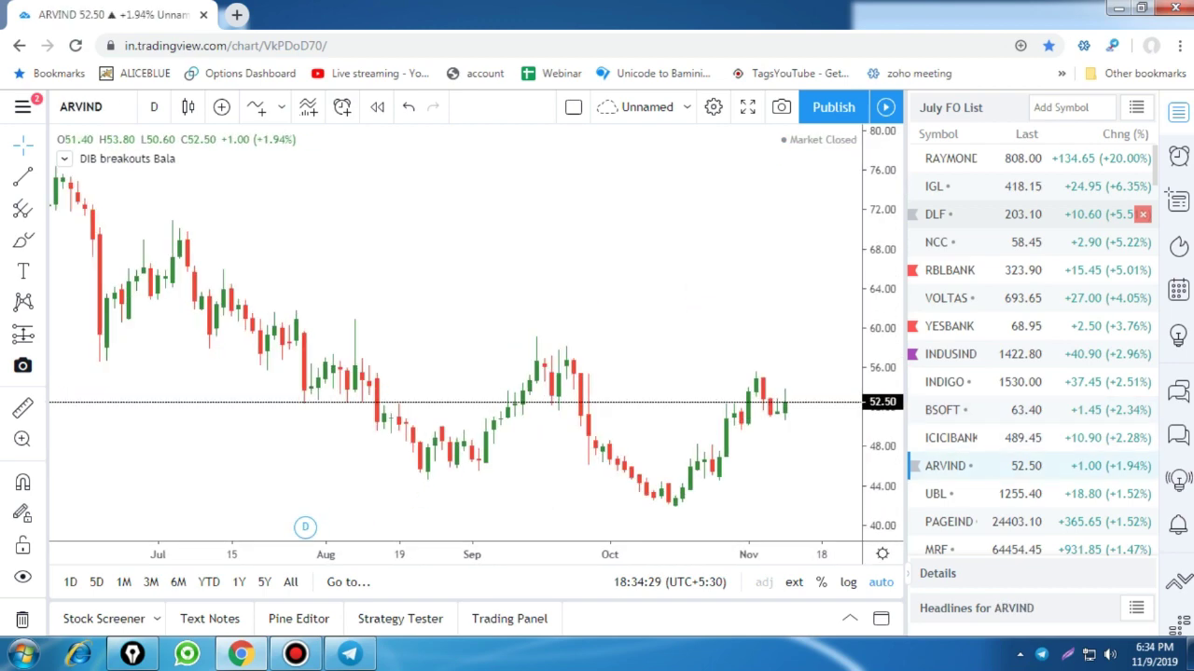
{"action": "key", "text": "Down"}
{"action": "key", "text": "Down"}
{"action": "key", "text": "Down"}
{"action": "key", "text": "Down"}
{"action": "key", "text": "Down"}
{"action": "key", "text": "Down"}
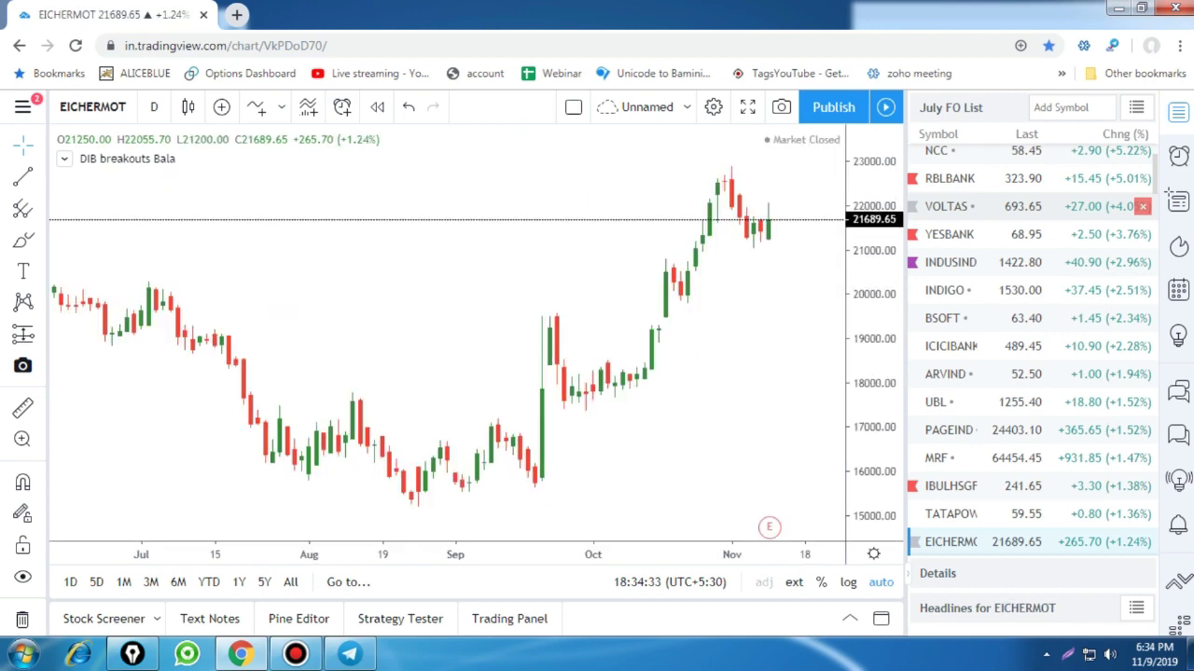
{"action": "key", "text": "Down"}
{"action": "key", "text": "Down"}
{"action": "key", "text": "Down"}
{"action": "key", "text": "Down"}
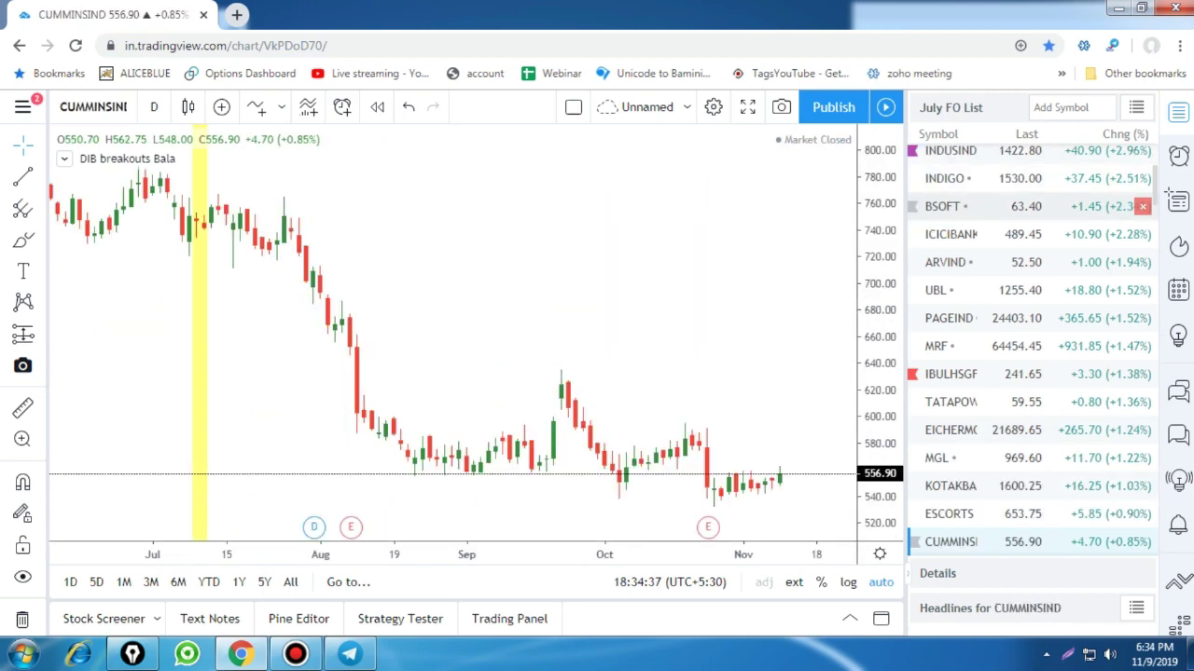
Step: Step through the watchlist's daily charts from MFSL to KAJARIACER, examining each for a recent yellow double inside bar highlight
{"action": "key", "text": "Down"}
{"action": "key", "text": "Down"}
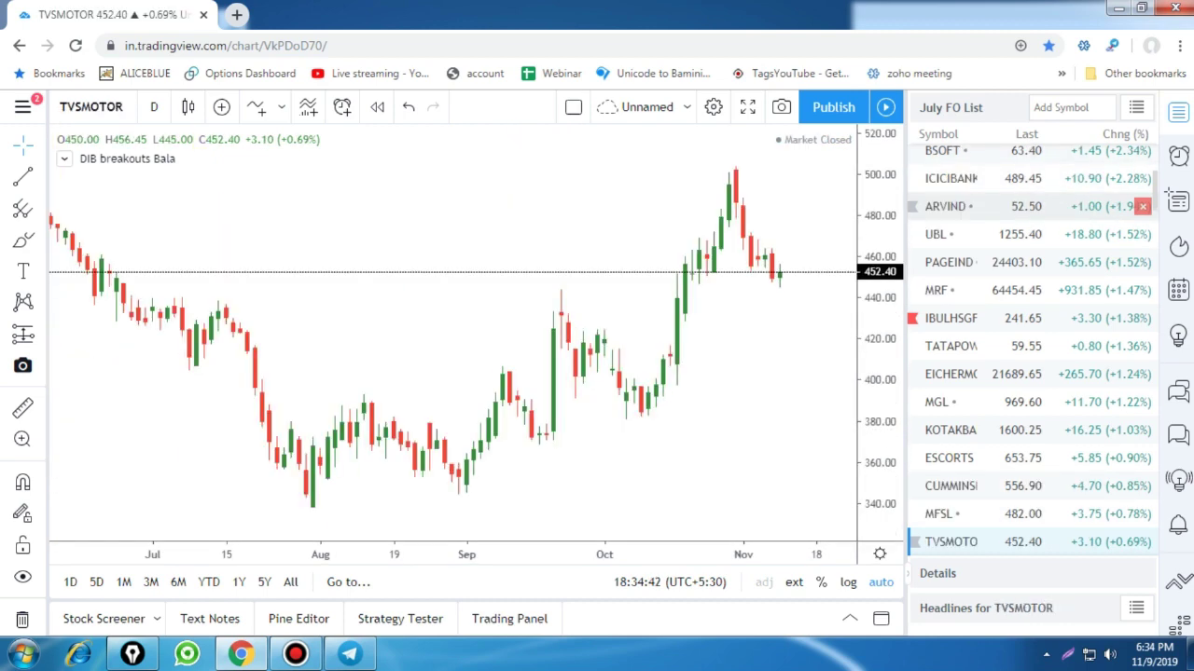
{"action": "key", "text": "Down"}
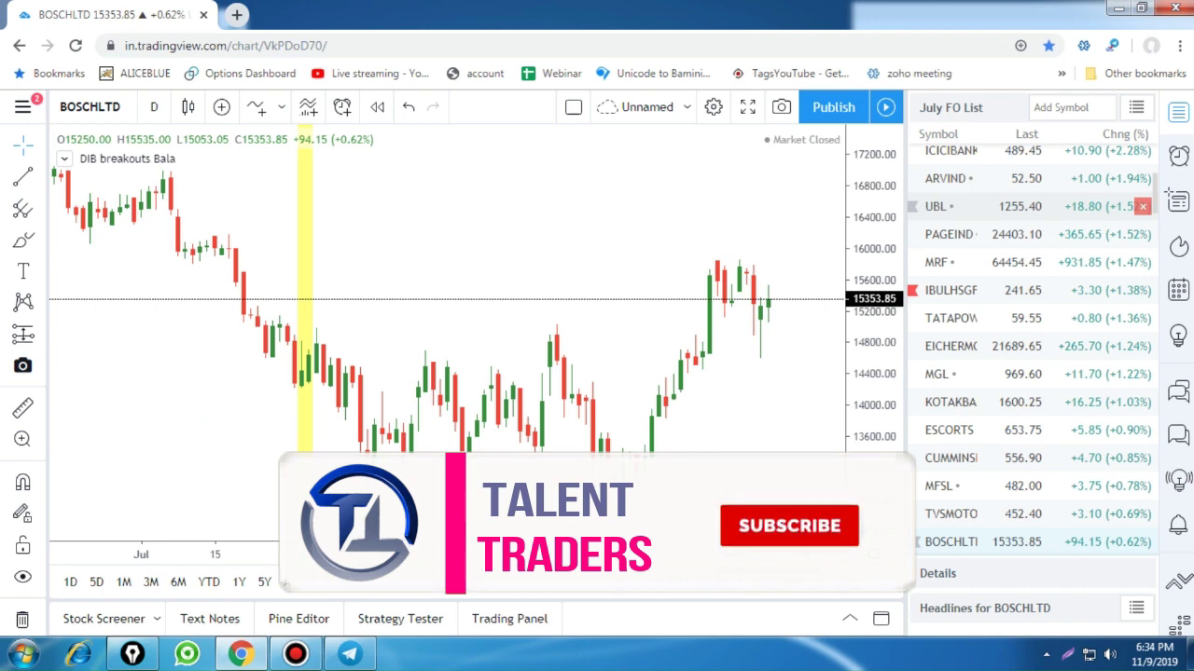
{"action": "key", "text": "Down"}
{"action": "key", "text": "Down"}
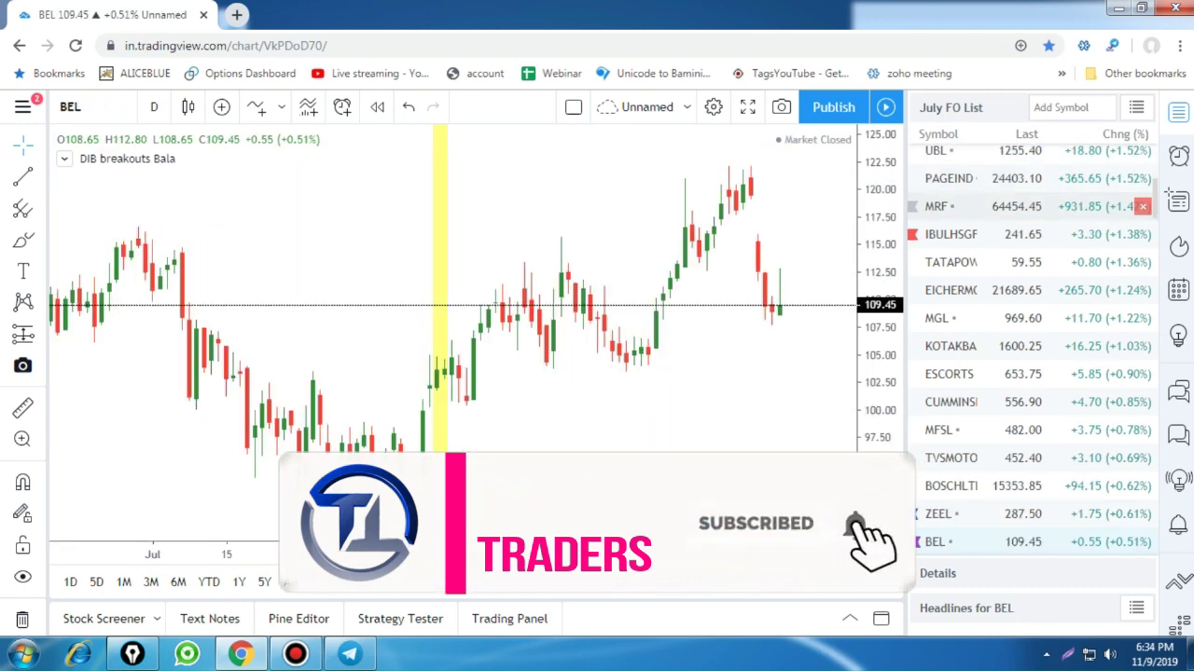
{"action": "key", "text": "Down"}
{"action": "key", "text": "Down"}
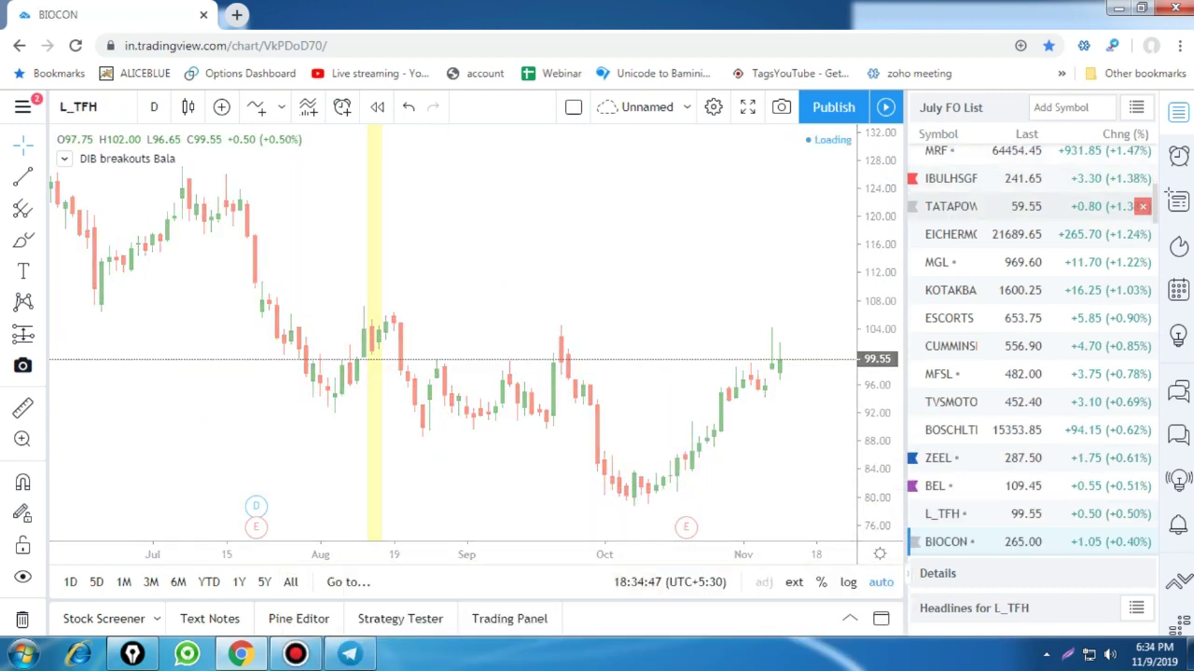
{"action": "key", "text": "Down"}
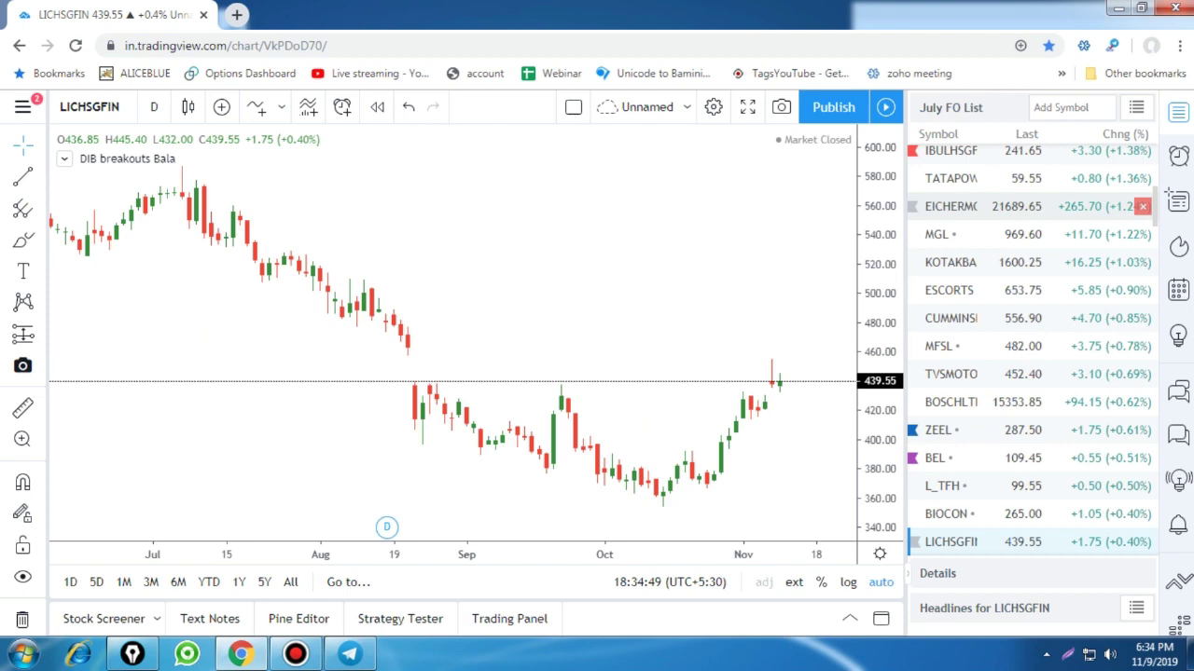
{"action": "key", "text": "Down"}
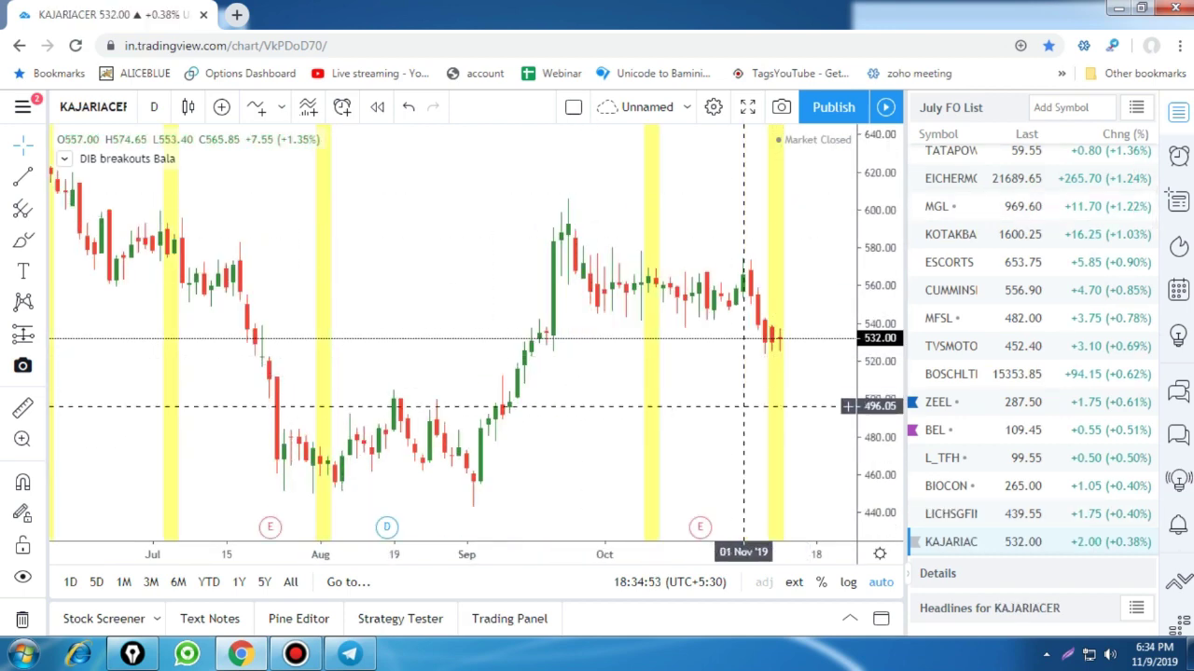
Step: Frame the KAJARIACER chart on the early November candles, capture the screen as a screenshot and choose the pen for annotating it
{"action": "scroll", "coordinate": [760, 429], "scroll_direction": "up", "scroll_amount": 4}
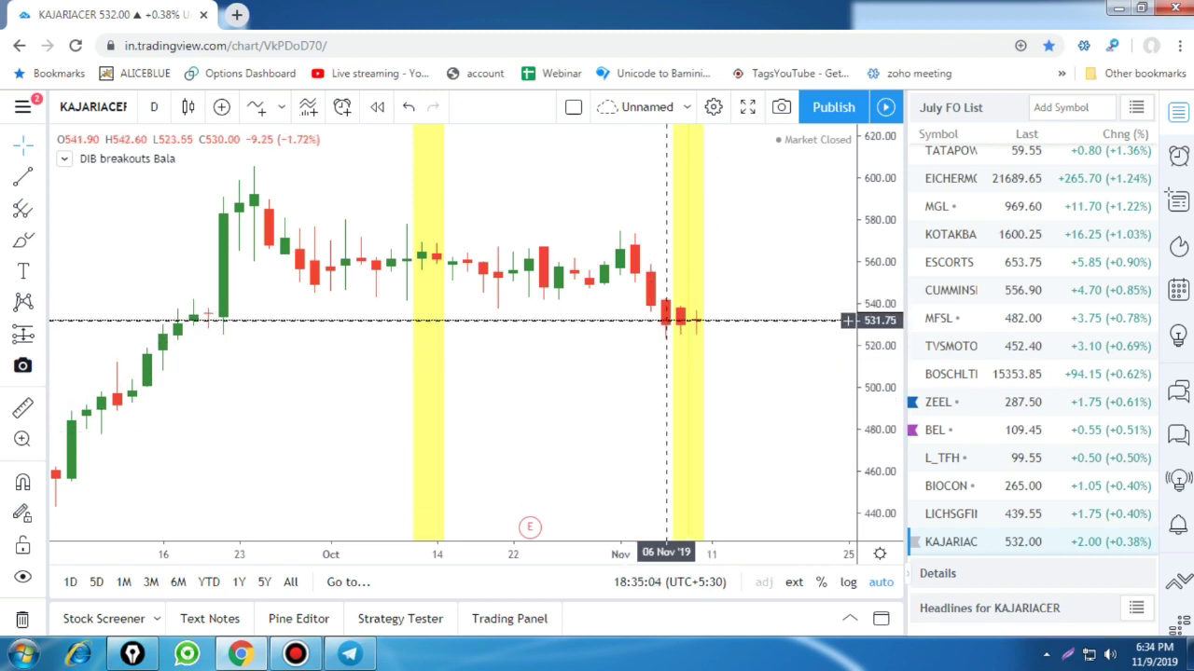
{"action": "scroll", "coordinate": [698, 288], "scroll_direction": "down", "scroll_amount": 4}
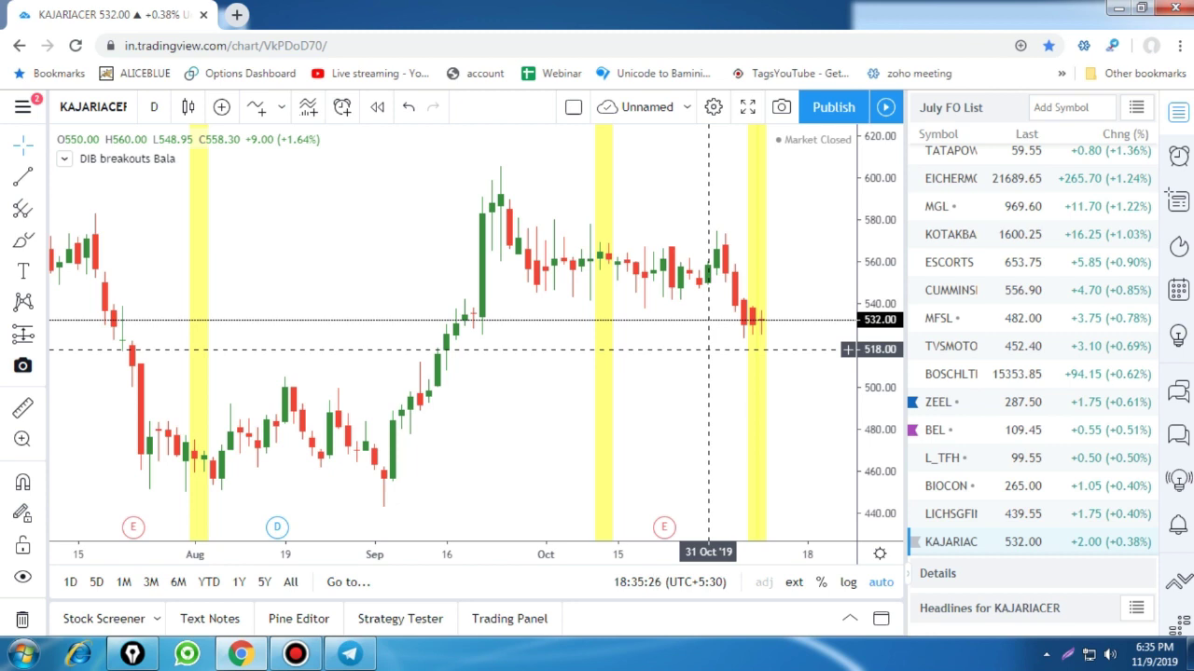
{"action": "scroll", "coordinate": [709, 349], "scroll_direction": "up", "scroll_amount": 2}
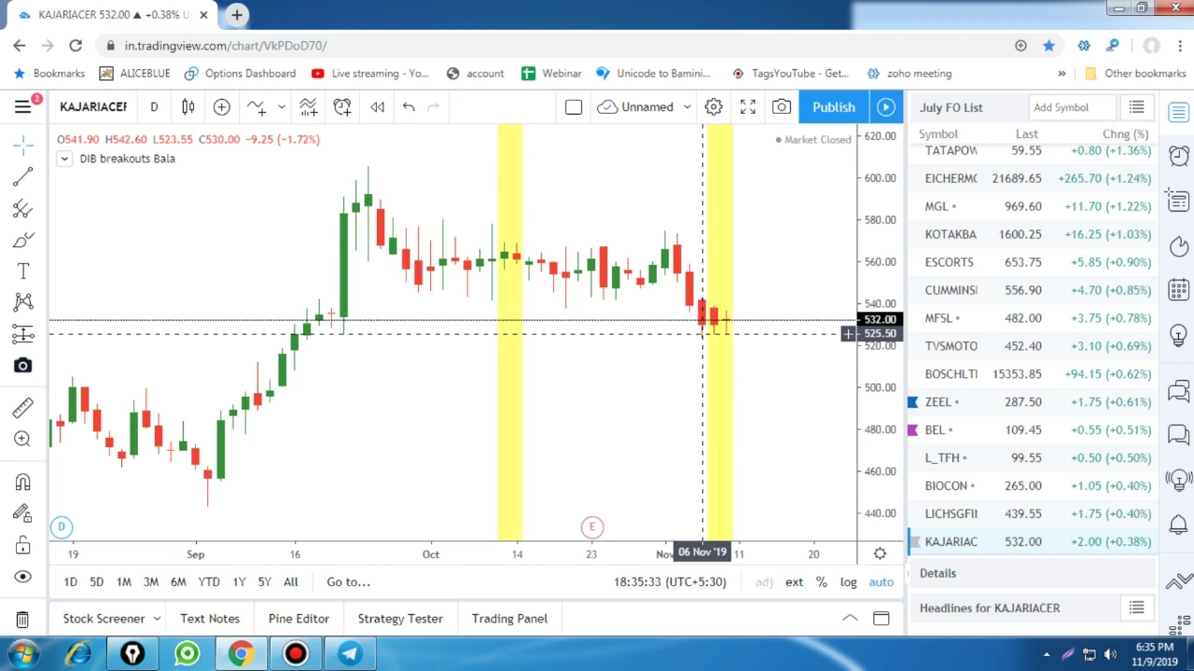
{"action": "scroll", "coordinate": [713, 327], "scroll_direction": "right", "scroll_amount": 2}
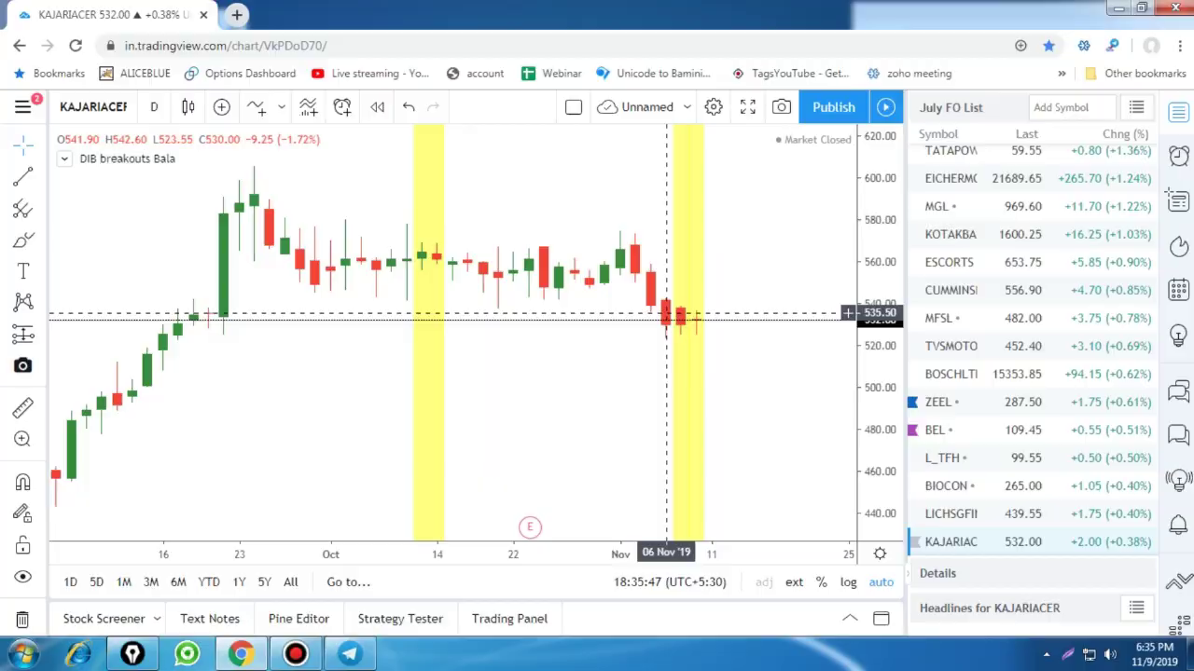
{"action": "key", "text": "Print"}
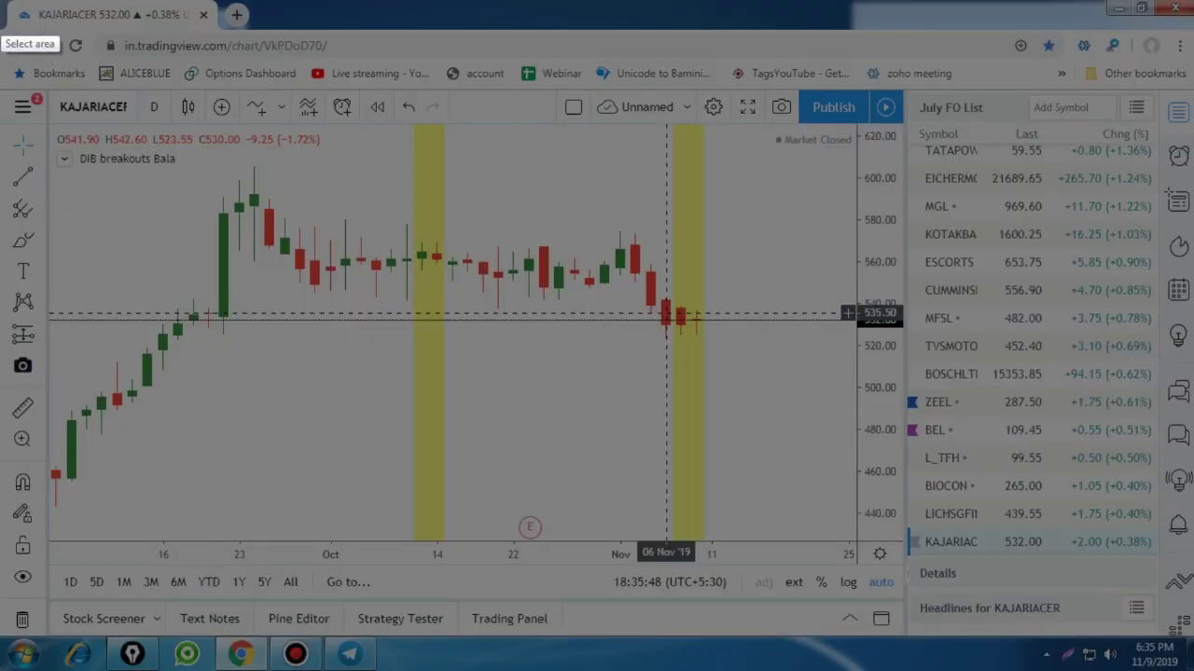
{"action": "left_click_drag", "start_coordinate": [0, 0], "coordinate": [1011, 472]}
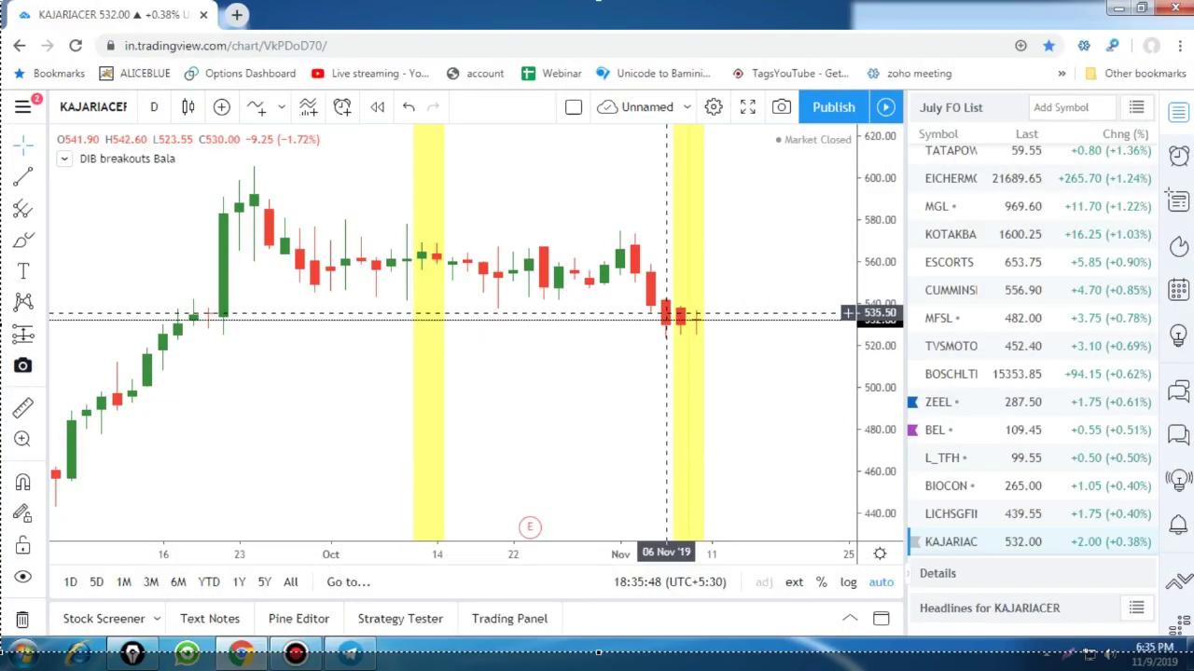
{"action": "left_click", "coordinate": [1180, 477]}
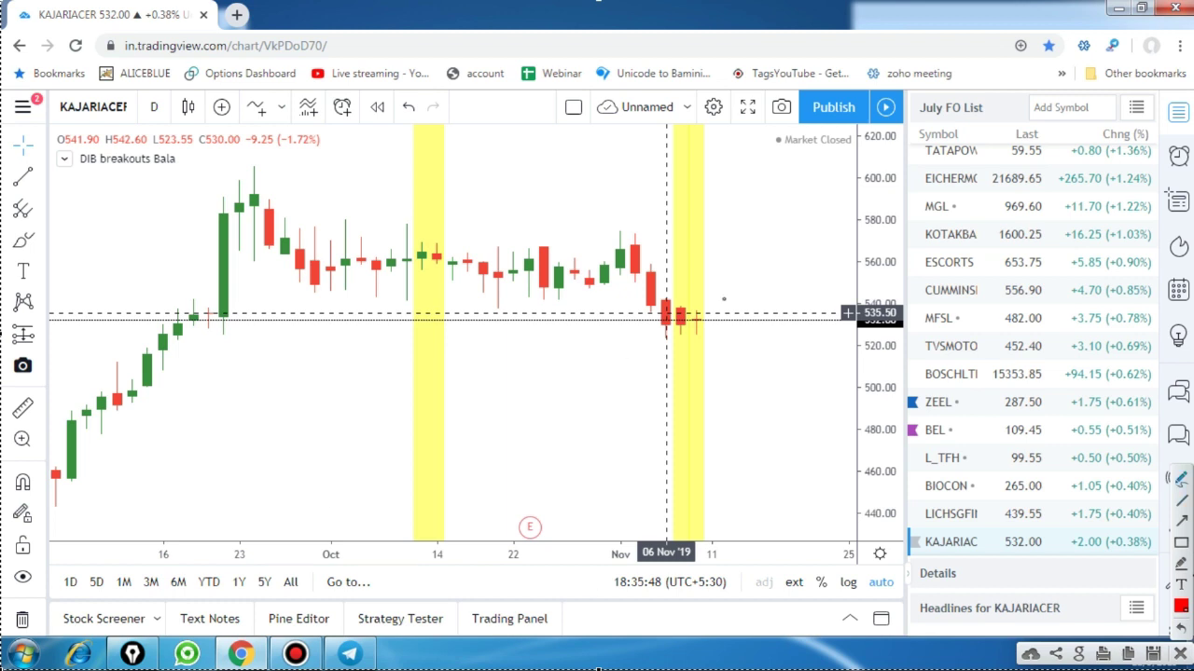
Step: Mark the 06 Nov candle's high and low with red pen lines and handwrite "542 60 High" and "523 55 Low" beside them
{"action": "left_click_drag", "start_coordinate": [651, 300], "coordinate": [693, 295]}
{"action": "mouse_move", "coordinate": [740, 254]}
{"action": "left_mouse_down"}
{"action": "mouse_move", "coordinate": [726, 278]}
{"action": "mouse_move", "coordinate": [762, 252]}
{"action": "mouse_move", "coordinate": [758, 271]}
{"action": "mouse_move", "coordinate": [842, 228]}
{"action": "mouse_move", "coordinate": [856, 207]}
{"action": "mouse_move", "coordinate": [863, 218]}
{"action": "mouse_move", "coordinate": [878, 199]}
{"action": "mouse_move", "coordinate": [886, 211]}
{"action": "left_mouse_up"}
{"action": "left_click", "coordinate": [877, 200]}
{"action": "left_click_drag", "start_coordinate": [886, 201], "coordinate": [899, 211]}
{"action": "left_click_drag", "start_coordinate": [654, 340], "coordinate": [692, 339]}
{"action": "mouse_move", "coordinate": [794, 328]}
{"action": "left_mouse_down"}
{"action": "mouse_move", "coordinate": [791, 338]}
{"action": "mouse_move", "coordinate": [808, 337]}
{"action": "mouse_move", "coordinate": [886, 289]}
{"action": "mouse_move", "coordinate": [891, 306]}
{"action": "left_mouse_up"}
{"action": "left_click_drag", "start_coordinate": [888, 293], "coordinate": [907, 279]}
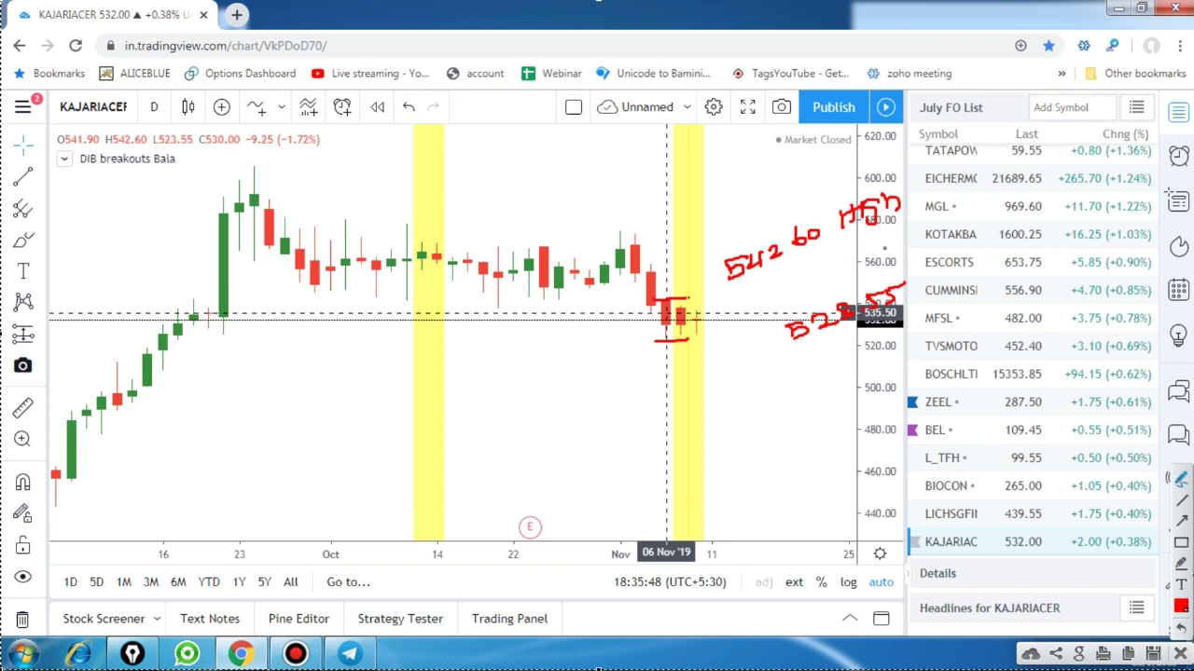
{"action": "mouse_move", "coordinate": [930, 265]}
{"action": "left_mouse_down"}
{"action": "mouse_move", "coordinate": [935, 290]}
{"action": "mouse_move", "coordinate": [955, 283]}
{"action": "left_mouse_up"}
{"action": "mouse_move", "coordinate": [961, 268]}
{"action": "left_mouse_down"}
{"action": "mouse_move", "coordinate": [963, 279]}
{"action": "mouse_move", "coordinate": [983, 256]}
{"action": "left_mouse_up"}
Step: Handwrite the range "19" beside the high and low notes, and add the option strikes "520PE" and "540 CE" on the chart
{"action": "left_click_drag", "start_coordinate": [942, 230], "coordinate": [1003, 209]}
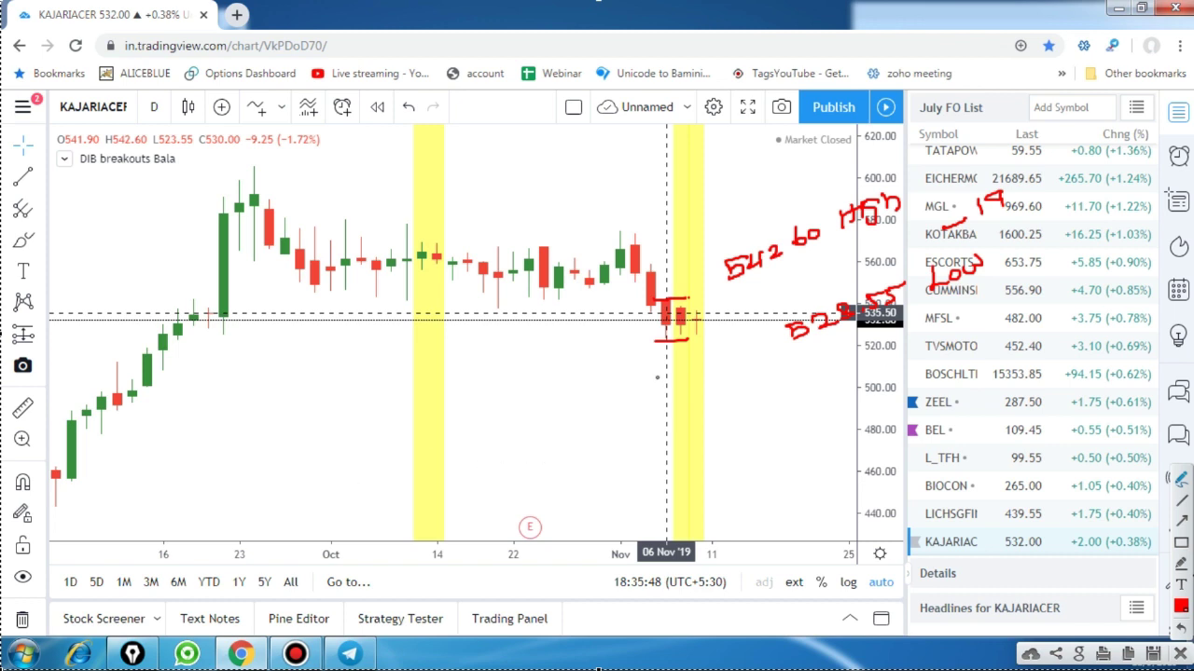
{"action": "mouse_move", "coordinate": [557, 390]}
{"action": "left_mouse_down"}
{"action": "mouse_move", "coordinate": [555, 411]}
{"action": "mouse_move", "coordinate": [599, 386]}
{"action": "mouse_move", "coordinate": [612, 401]}
{"action": "mouse_move", "coordinate": [640, 373]}
{"action": "left_mouse_up"}
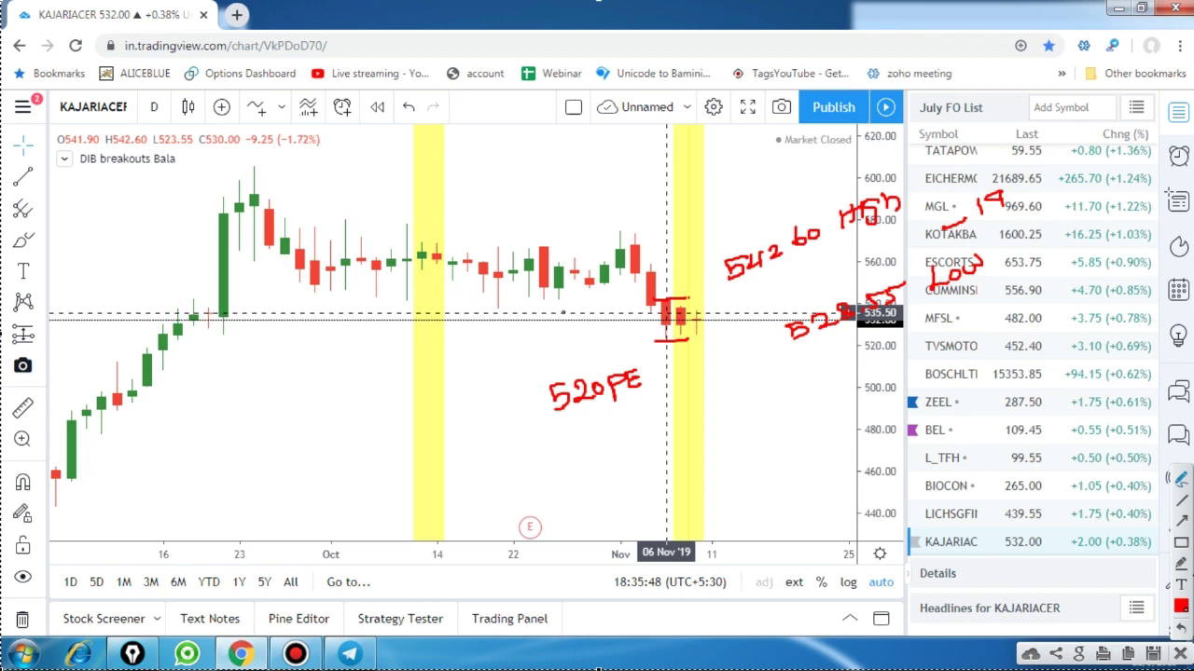
{"action": "mouse_move", "coordinate": [559, 262]}
{"action": "left_mouse_down"}
{"action": "mouse_move", "coordinate": [546, 276]}
{"action": "mouse_move", "coordinate": [566, 291]}
{"action": "mouse_move", "coordinate": [587, 250]}
{"action": "mouse_move", "coordinate": [638, 232]}
{"action": "mouse_move", "coordinate": [641, 214]}
{"action": "left_mouse_up"}
Step: Draw a downward arrow below the 06 Nov candle's low line and an upward arrow above its high line for the breakout directions
{"action": "mouse_move", "coordinate": [1180, 478]}
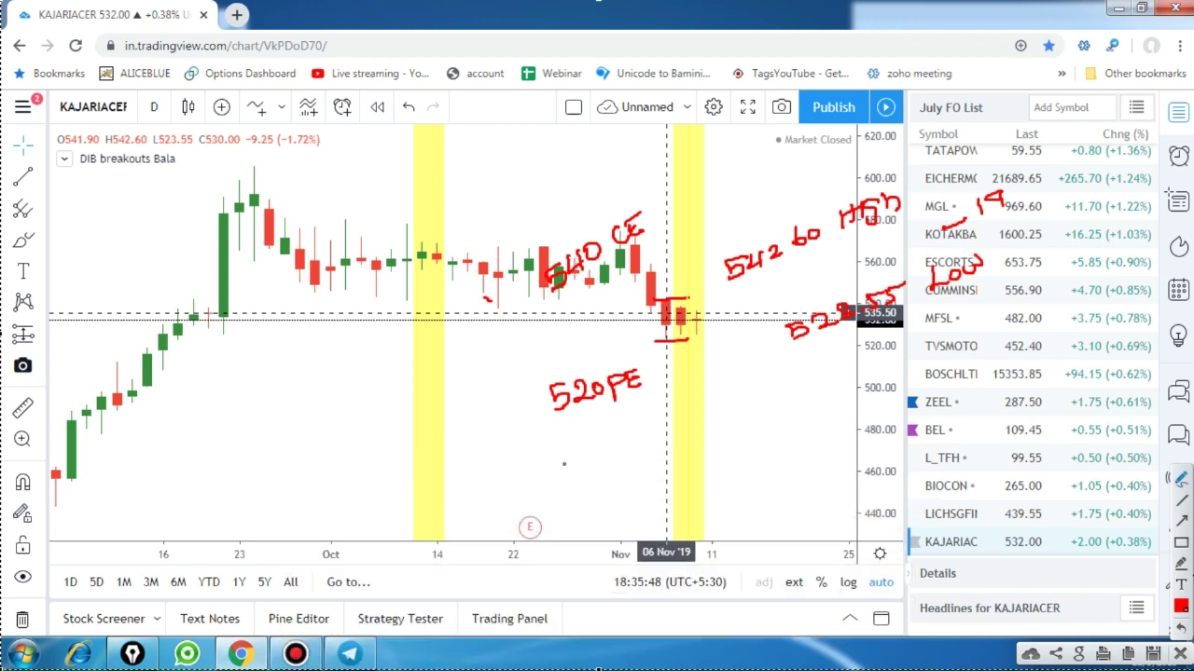
{"action": "mouse_move", "coordinate": [675, 338]}
{"action": "left_mouse_down"}
{"action": "mouse_move", "coordinate": [691, 332]}
{"action": "mouse_move", "coordinate": [706, 352]}
{"action": "left_mouse_up"}
{"action": "left_click_drag", "start_coordinate": [690, 311], "coordinate": [715, 278]}
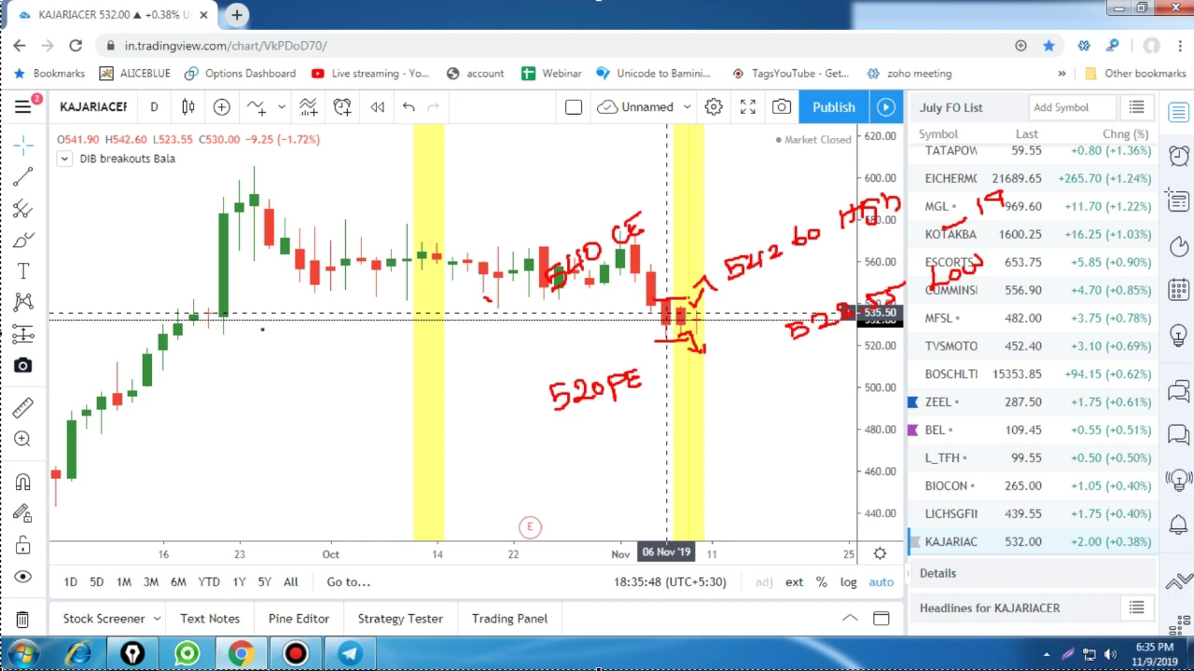
Step: Handwrite an underlined "Positional trades" note over the September candles, and close the annotated screenshot
{"action": "mouse_move", "coordinate": [262, 330]}
{"action": "left_mouse_down"}
{"action": "mouse_move", "coordinate": [272, 343]}
{"action": "mouse_move", "coordinate": [350, 252]}
{"action": "left_mouse_up"}
{"action": "mouse_move", "coordinate": [330, 351]}
{"action": "left_mouse_down"}
{"action": "mouse_move", "coordinate": [403, 295]}
{"action": "mouse_move", "coordinate": [351, 374]}
{"action": "left_mouse_up"}
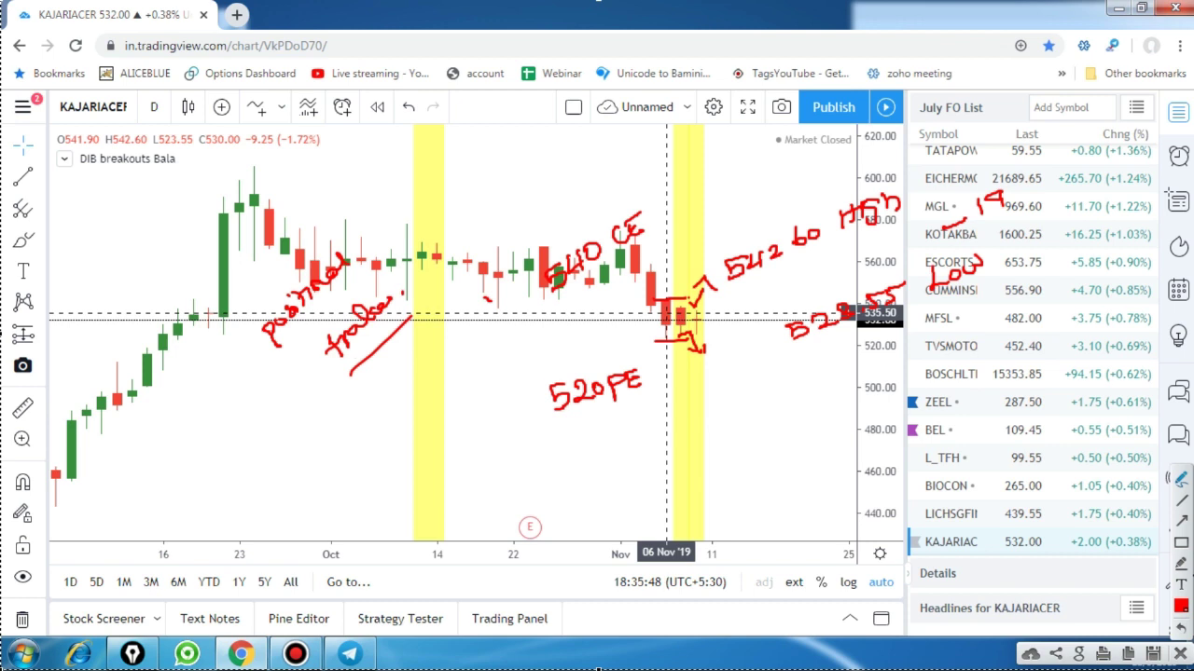
{"action": "left_click", "coordinate": [1180, 654]}
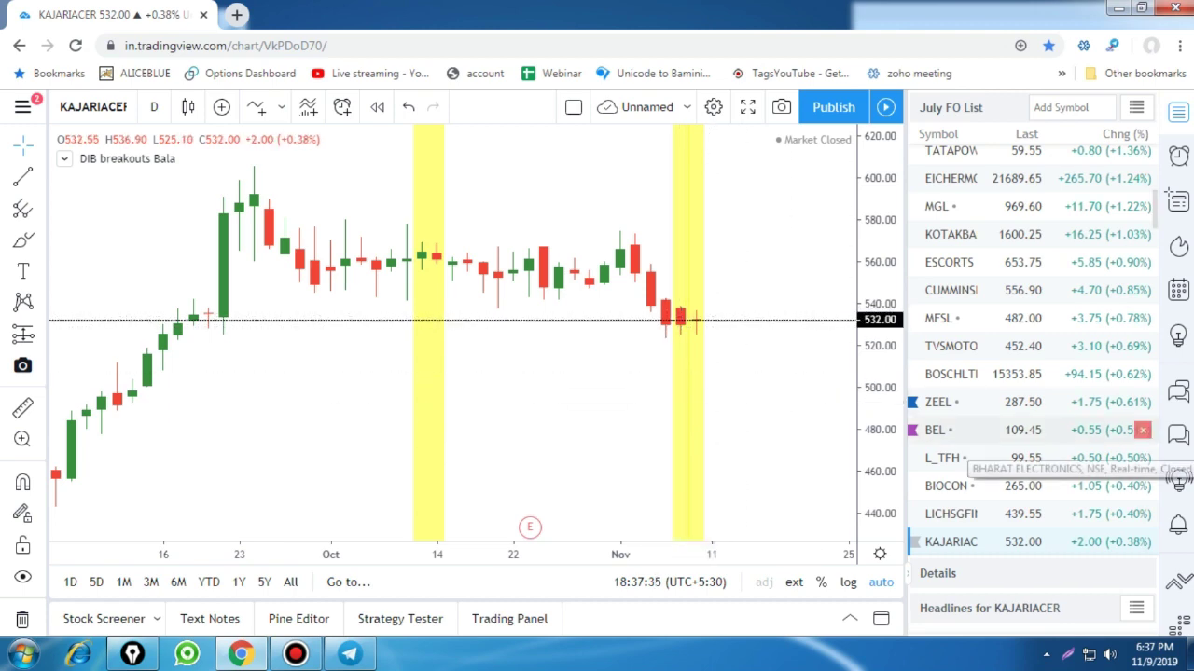
Step: Examine the watchlist's daily charts from STAR to BAJAJFINSV for yellow double inside bar highlights
{"action": "scroll", "coordinate": [1026, 438], "scroll_direction": "down", "scroll_amount": 1}
{"action": "left_click", "coordinate": [1026, 534]}
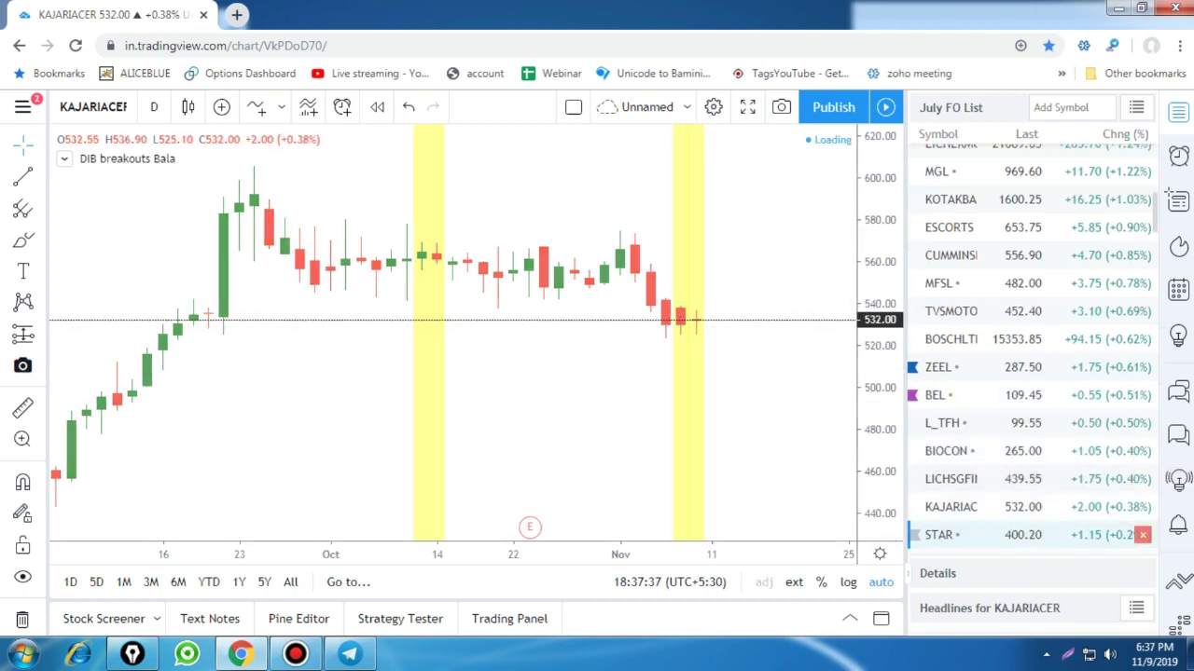
{"action": "key", "text": "Down"}
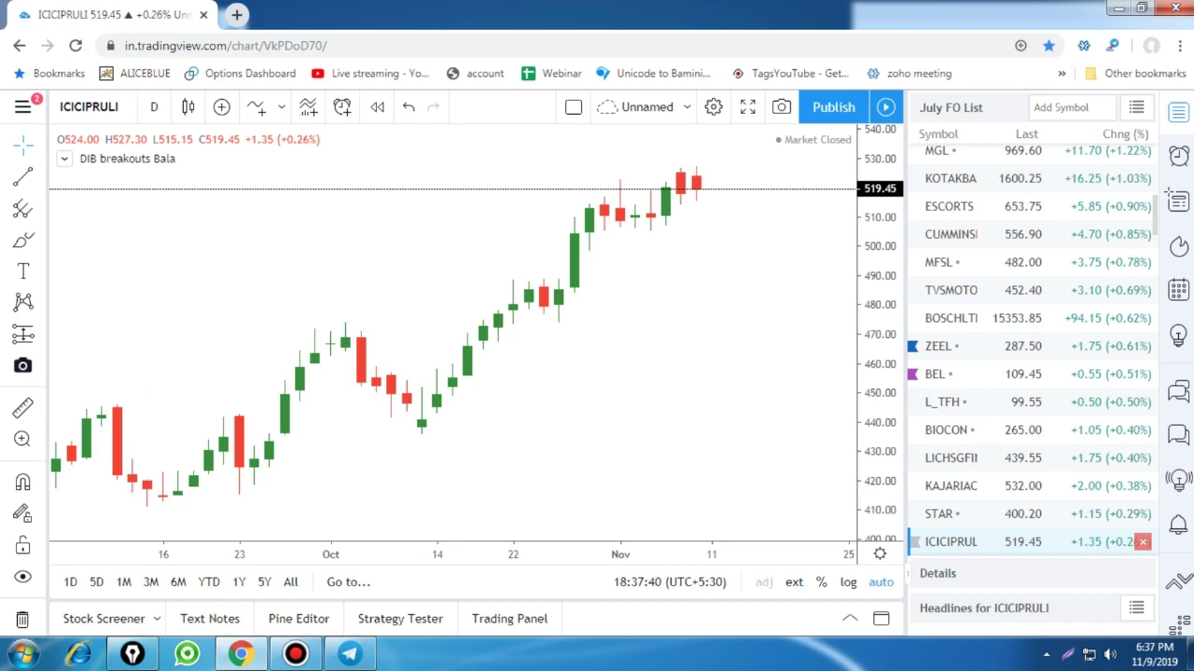
{"action": "key", "text": "Down"}
{"action": "key", "text": "Down"}
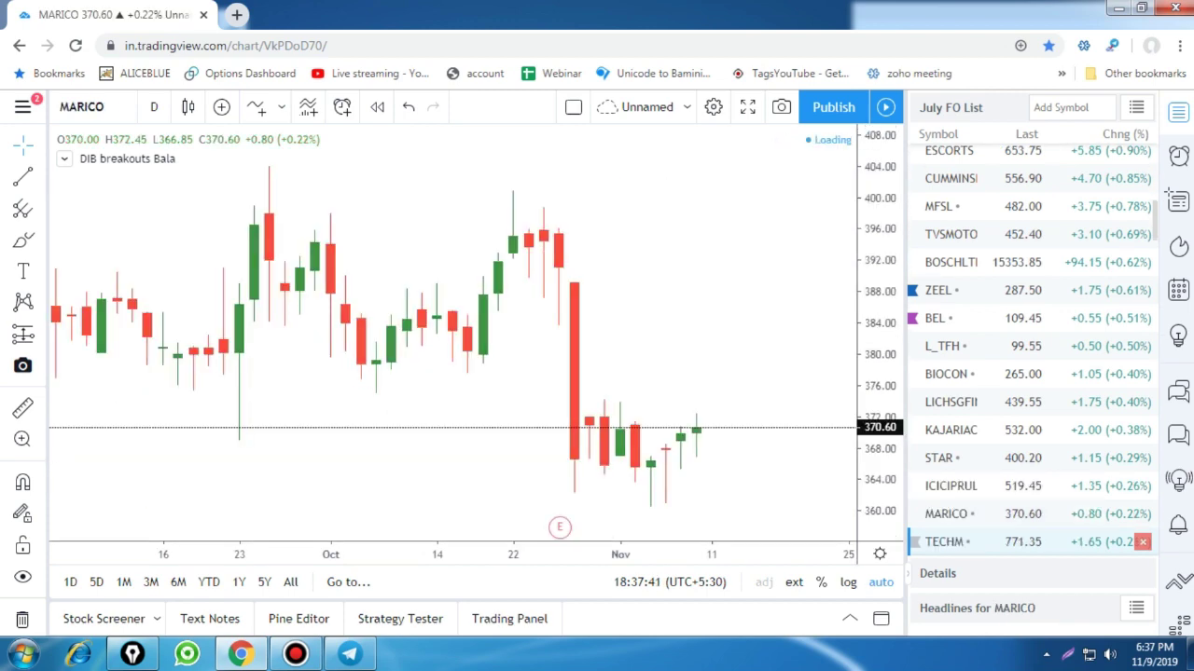
{"action": "key", "text": "Down"}
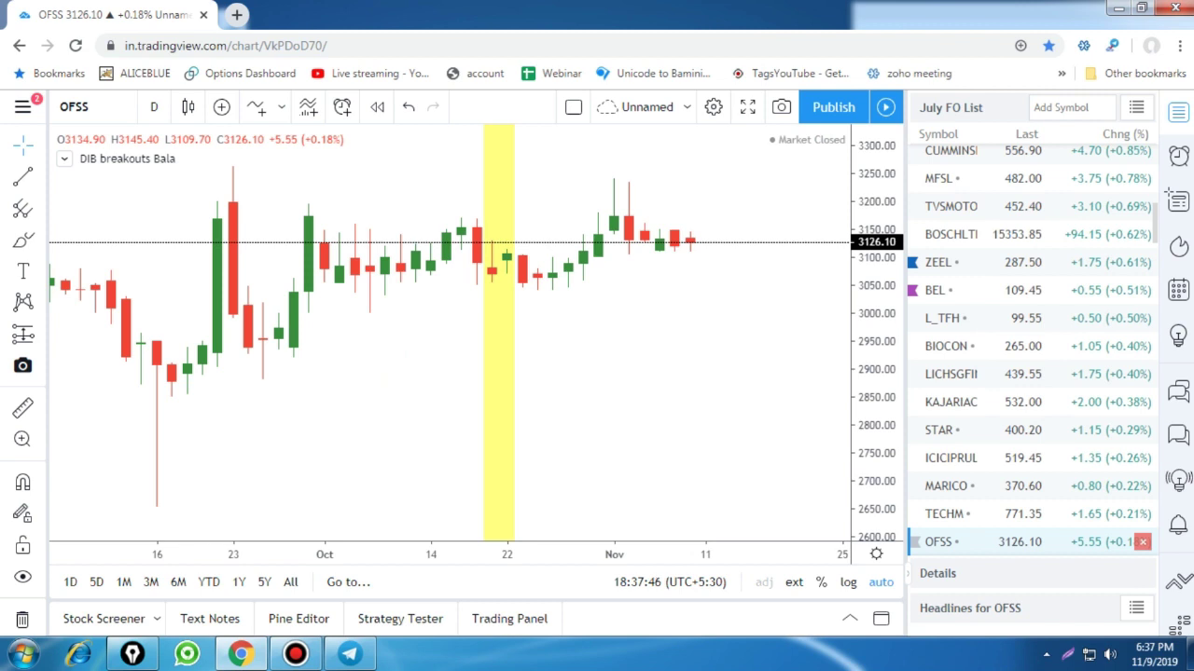
{"action": "key", "text": "Down"}
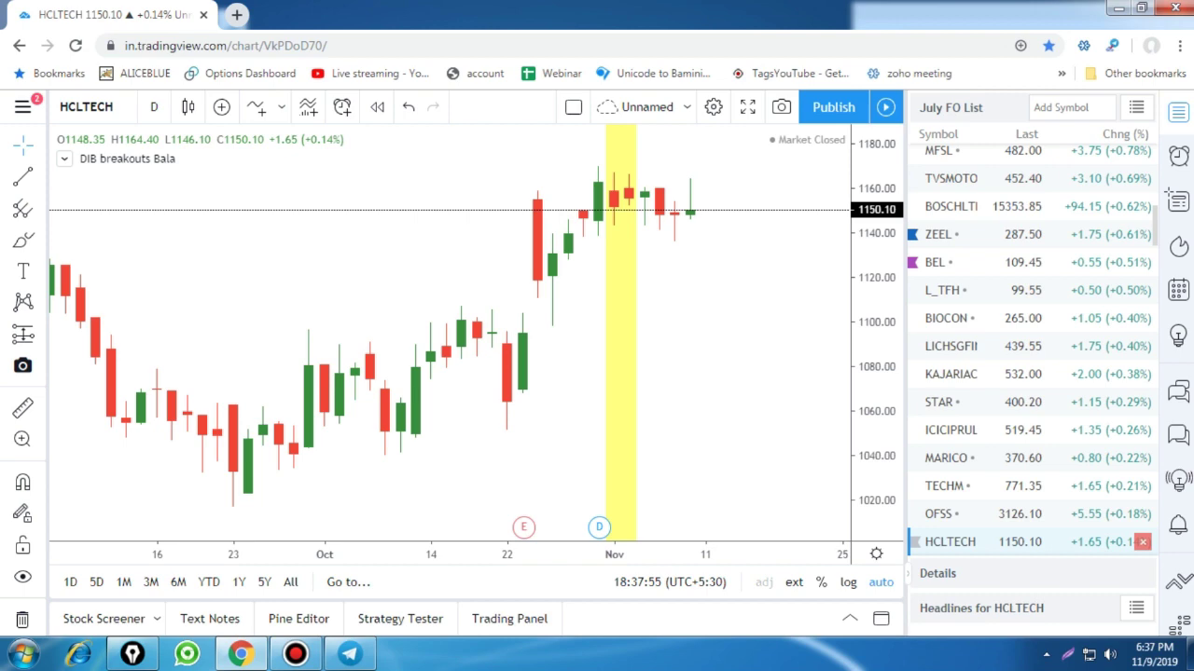
{"action": "key", "text": "Down"}
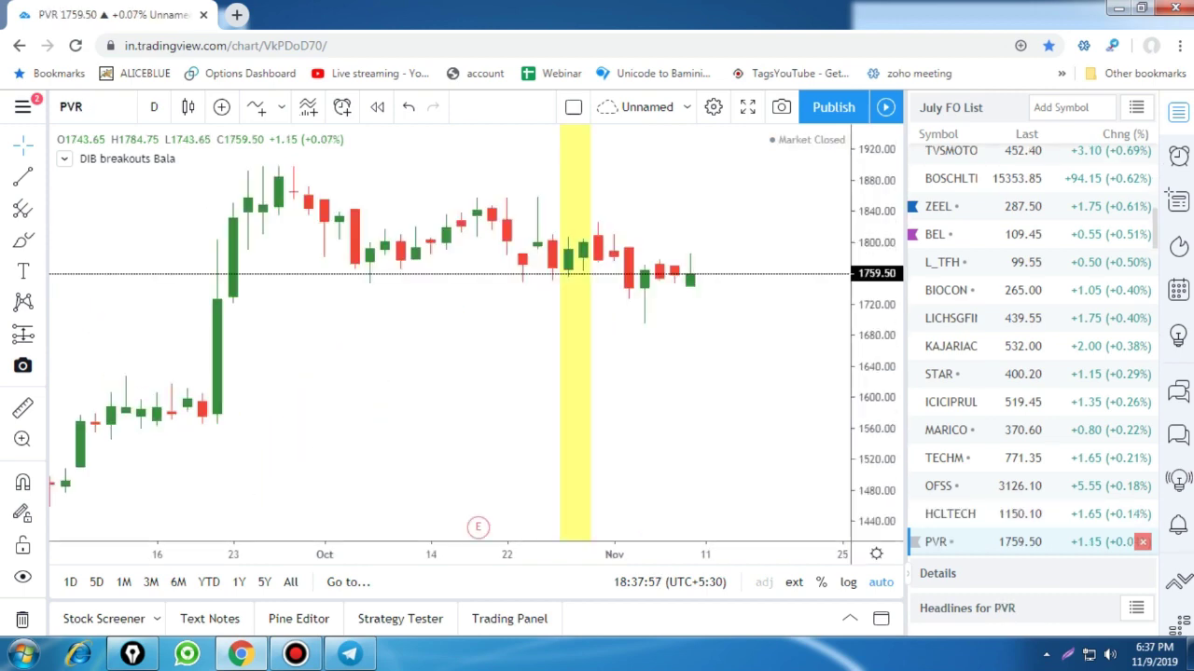
{"action": "key", "text": "Down"}
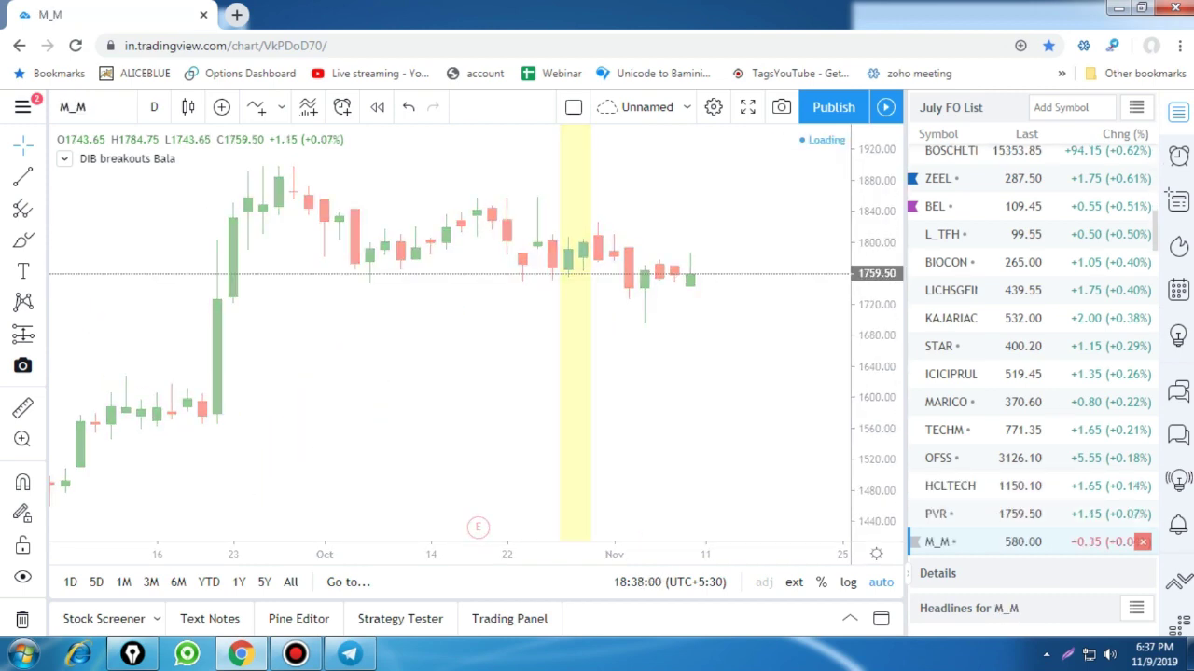
{"action": "key", "text": "Down"}
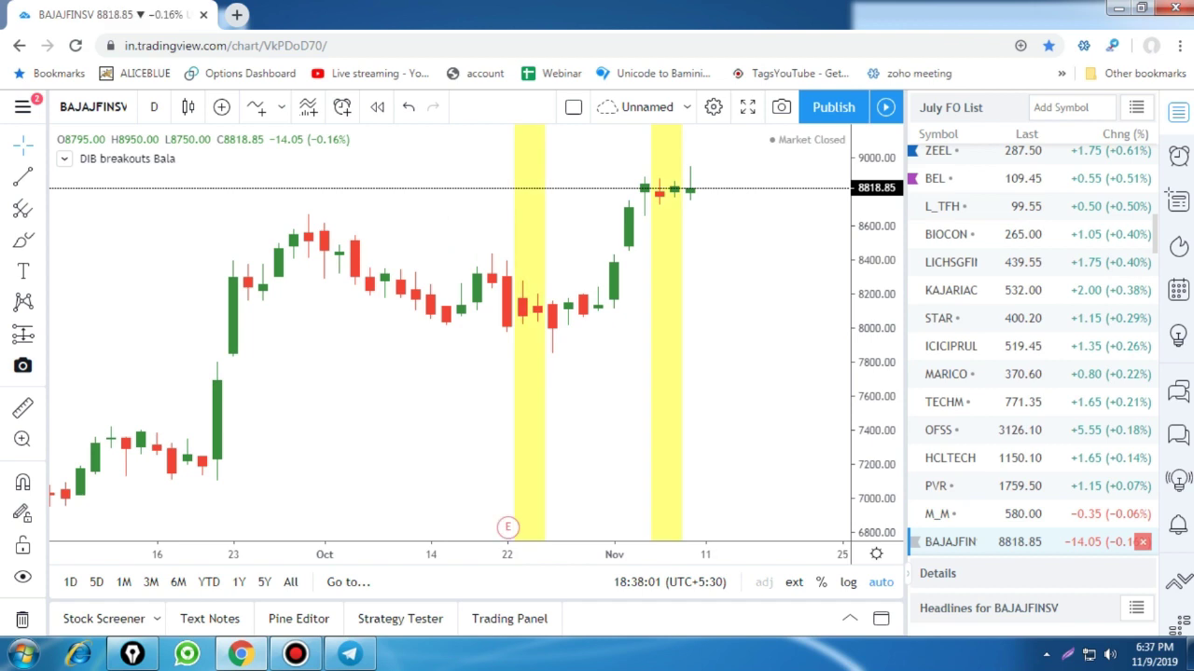
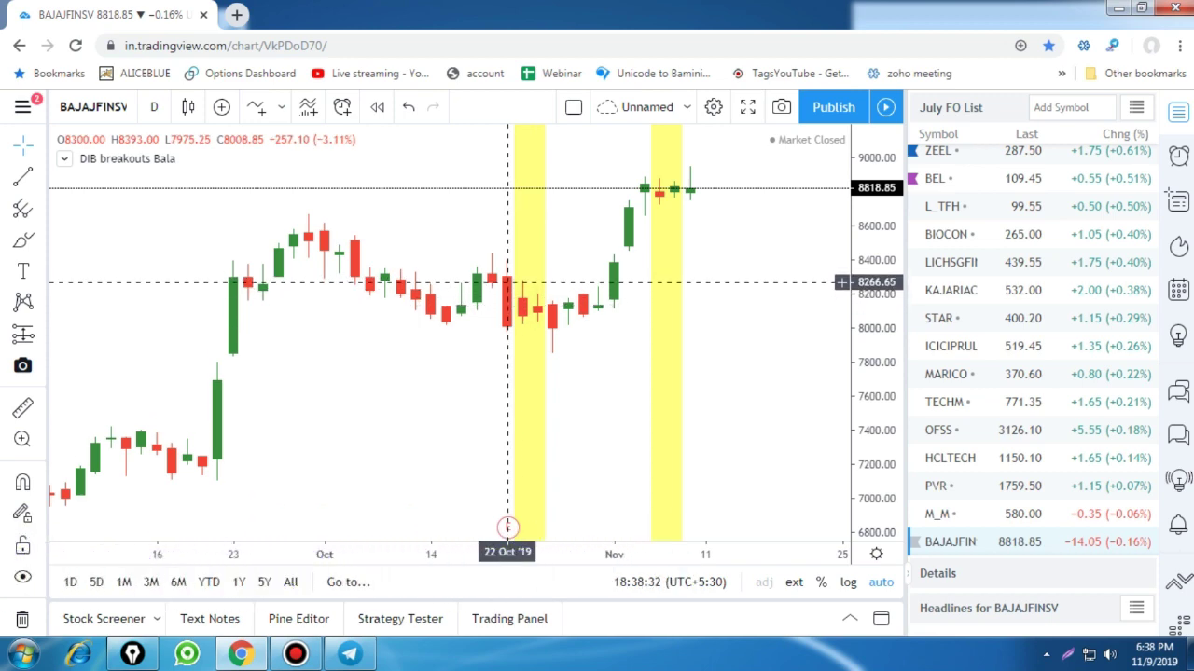
Step: Capture the BAJAJFINSV chart as a full-screen screenshot and mark the 22 Oct candle's low with a red line labelled "sell"
{"action": "key", "text": "Print"}
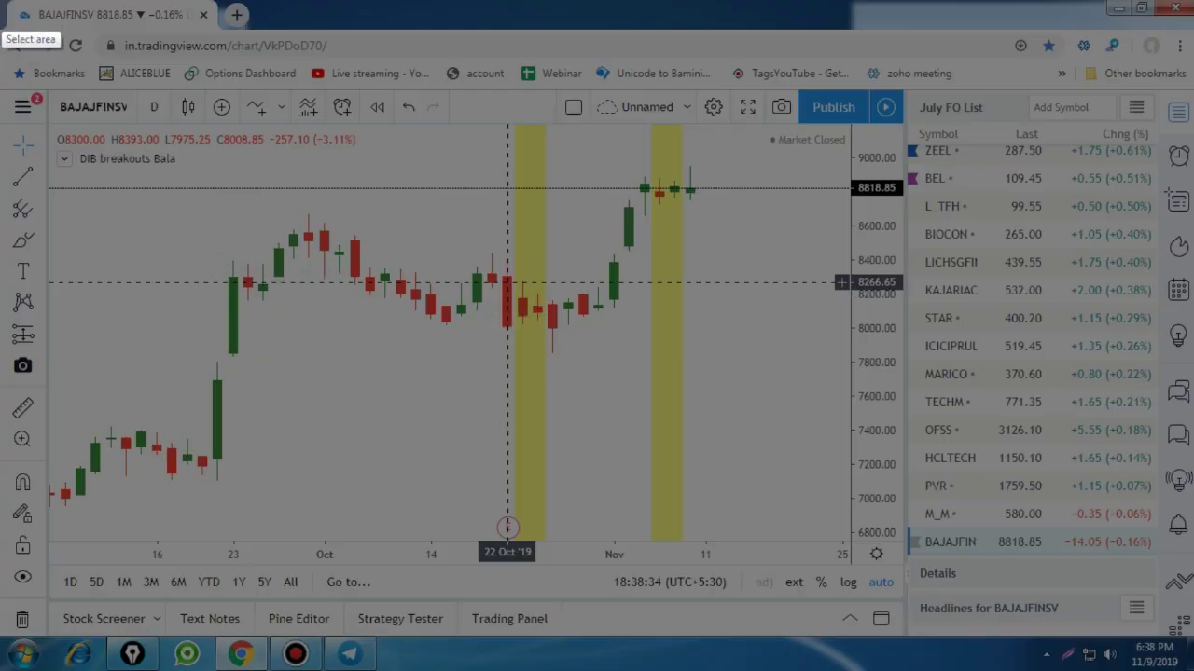
{"action": "left_click_drag", "start_coordinate": [2, 2], "coordinate": [1192, 670]}
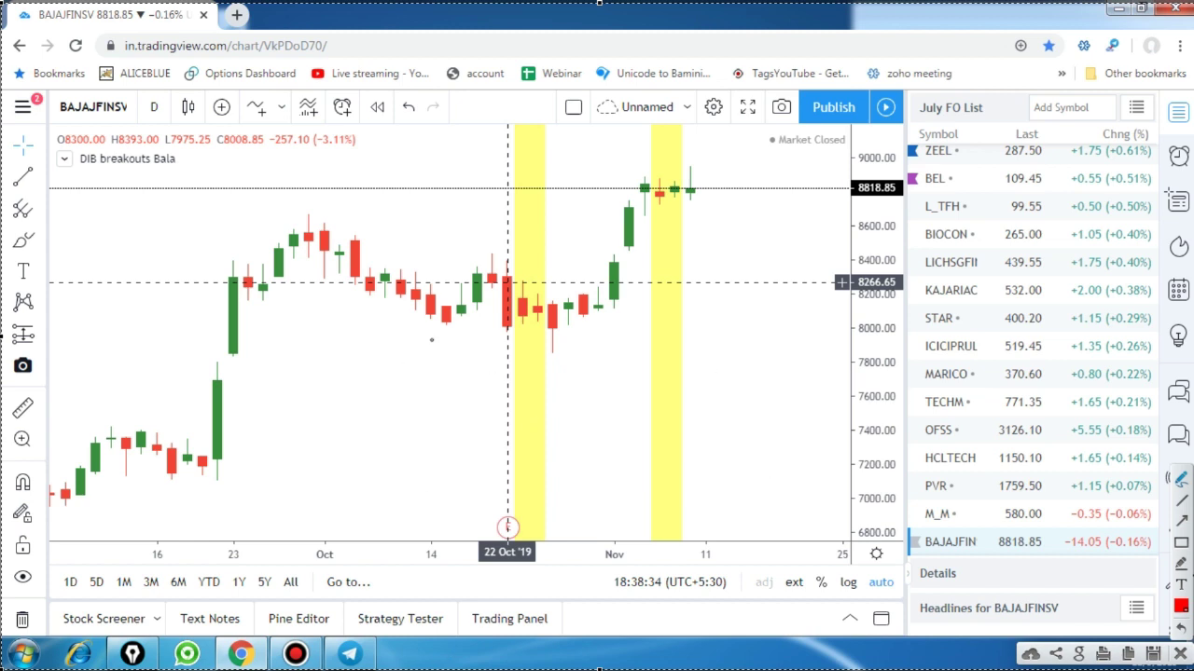
{"action": "left_click_drag", "start_coordinate": [484, 333], "coordinate": [542, 333]}
{"action": "mouse_move", "coordinate": [579, 329]}
{"action": "left_mouse_down"}
{"action": "mouse_move", "coordinate": [562, 347]}
{"action": "mouse_move", "coordinate": [603, 344]}
{"action": "left_mouse_up"}
{"action": "left_click_drag", "start_coordinate": [613, 320], "coordinate": [612, 341]}
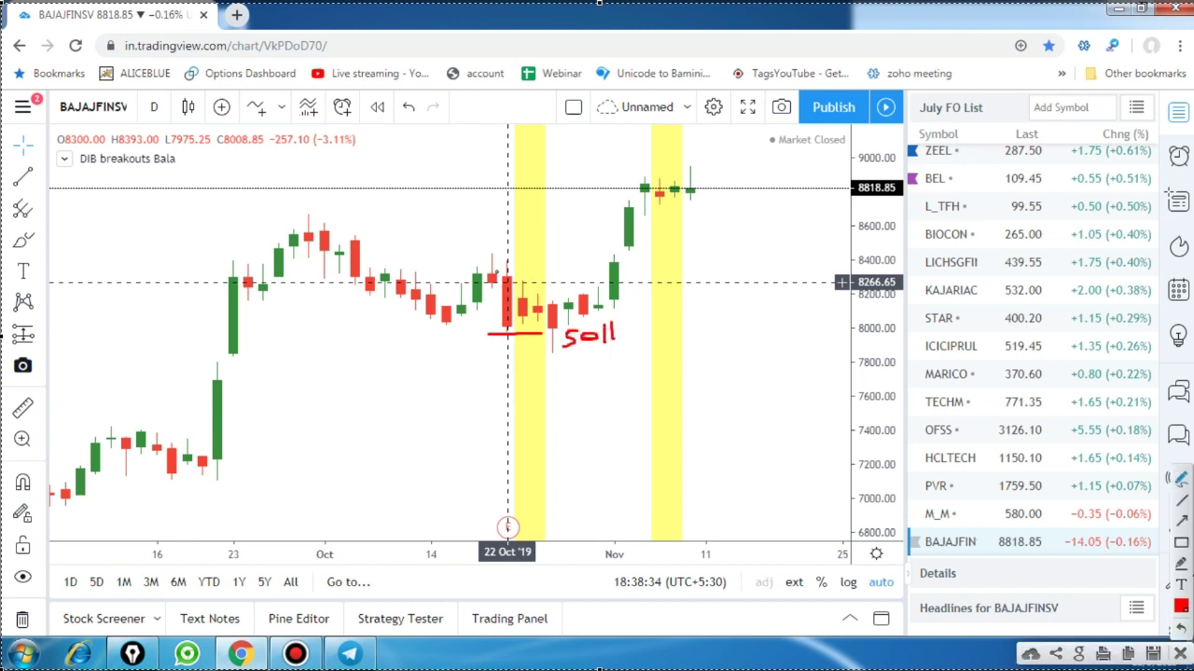
Step: Mark the 22 Oct candle's high with a red line and handwrite a stop-loss hit note beside it
{"action": "left_click_drag", "start_coordinate": [496, 263], "coordinate": [533, 261]}
{"action": "mouse_move", "coordinate": [415, 301]}
{"action": "left_mouse_down"}
{"action": "mouse_move", "coordinate": [405, 315]}
{"action": "mouse_move", "coordinate": [416, 317]}
{"action": "left_mouse_up"}
{"action": "mouse_move", "coordinate": [425, 298]}
{"action": "left_mouse_down"}
{"action": "mouse_move", "coordinate": [431, 311]}
{"action": "mouse_move", "coordinate": [455, 309]}
{"action": "mouse_move", "coordinate": [474, 271]}
{"action": "mouse_move", "coordinate": [487, 286]}
{"action": "left_mouse_up"}
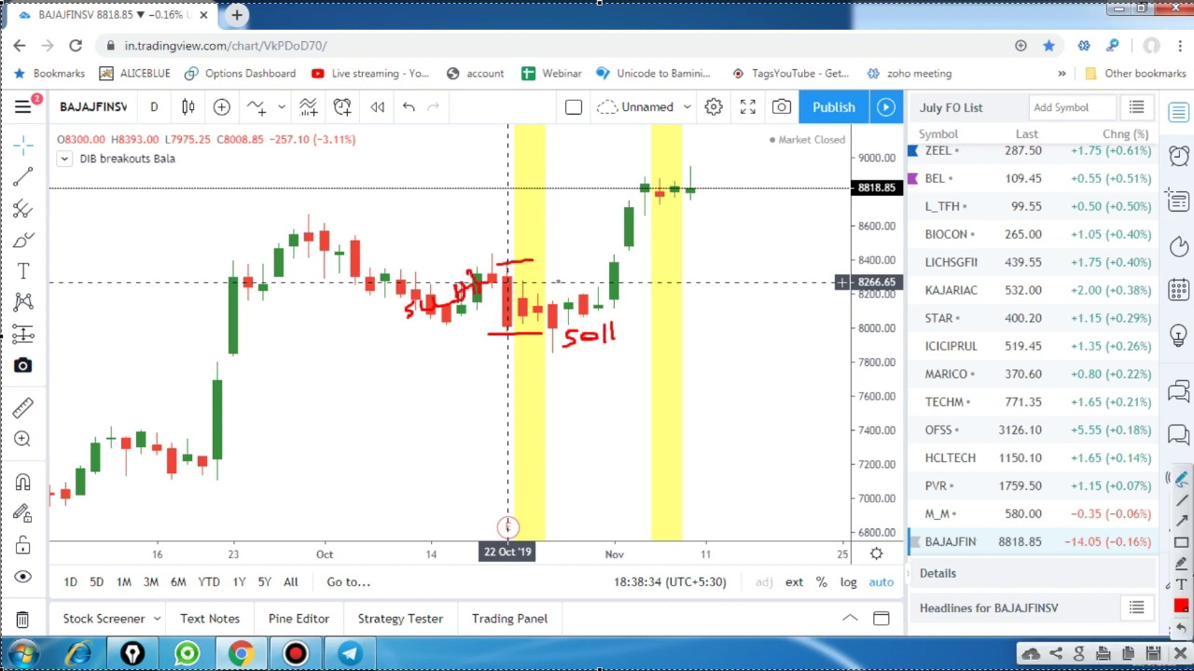
Step: Mark the upside breakout level and the "8900" level near the latest candles, and handwrite "-400" and "+500" for the loss and gain
{"action": "left_click_drag", "start_coordinate": [604, 265], "coordinate": [643, 267]}
{"action": "mouse_move", "coordinate": [674, 174]}
{"action": "left_mouse_down"}
{"action": "mouse_move", "coordinate": [718, 173]}
{"action": "mouse_move", "coordinate": [742, 190]}
{"action": "mouse_move", "coordinate": [761, 177]}
{"action": "left_mouse_up"}
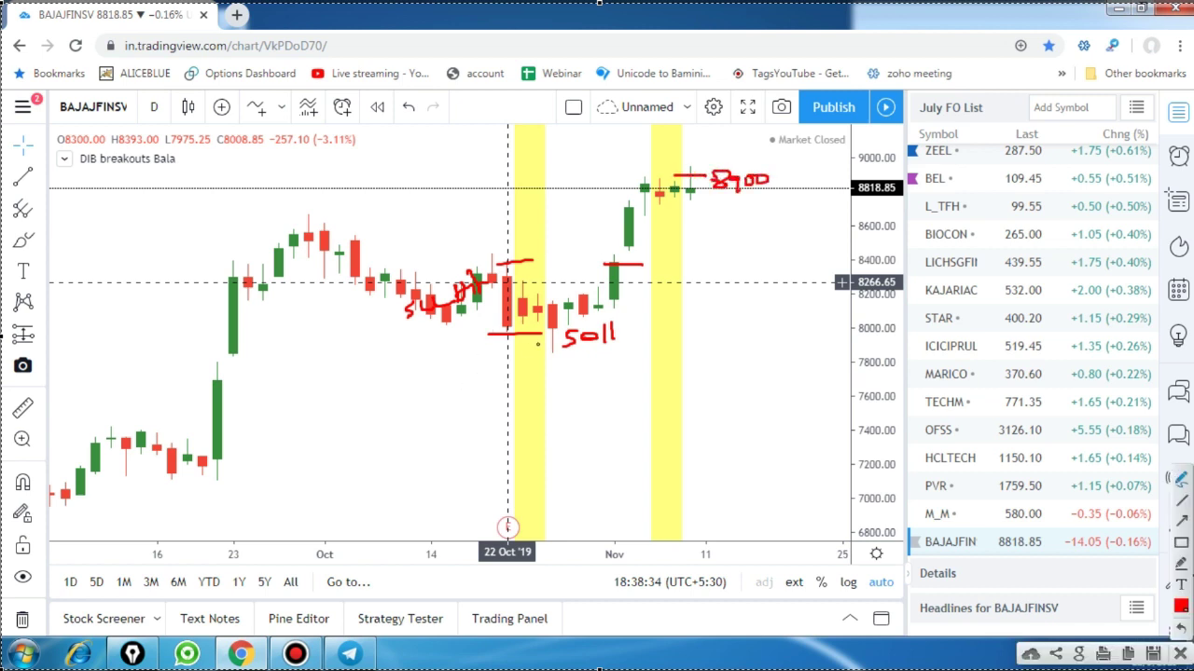
{"action": "mouse_move", "coordinate": [397, 401]}
{"action": "left_mouse_down"}
{"action": "mouse_move", "coordinate": [427, 401]}
{"action": "mouse_move", "coordinate": [454, 375]}
{"action": "left_mouse_up"}
{"action": "mouse_move", "coordinate": [563, 177]}
{"action": "left_mouse_down"}
{"action": "mouse_move", "coordinate": [566, 197]}
{"action": "mouse_move", "coordinate": [602, 181]}
{"action": "mouse_move", "coordinate": [534, 206]}
{"action": "mouse_move", "coordinate": [544, 195]}
{"action": "left_mouse_up"}
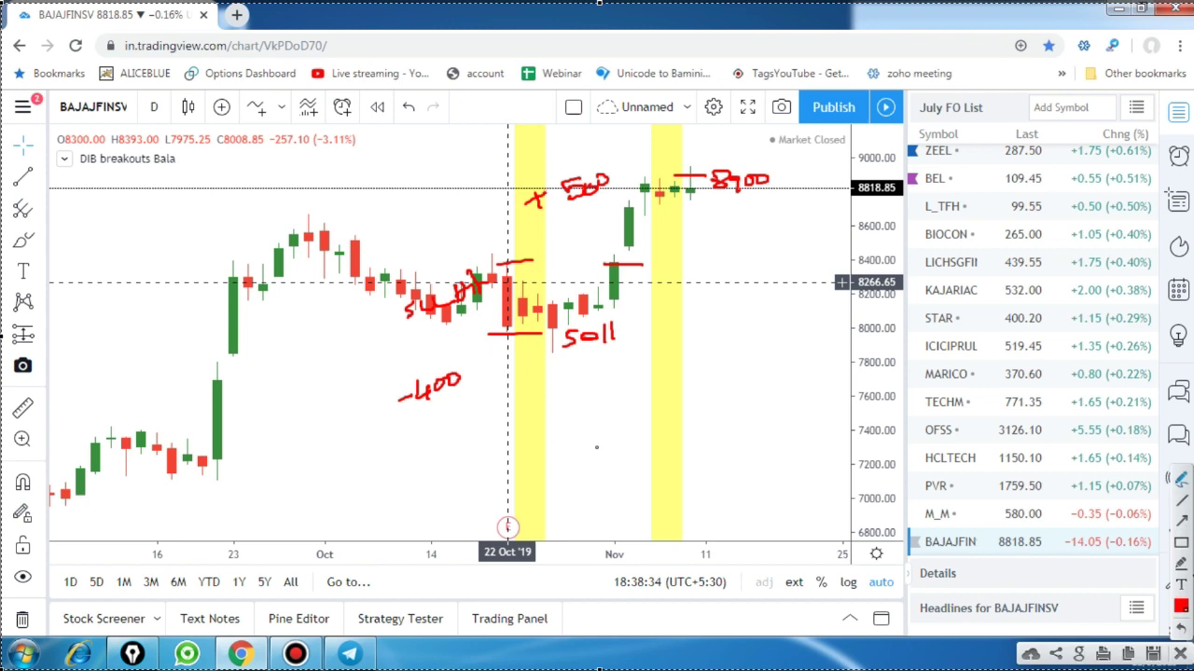
Step: Handwrite an underlined "Fail" below the sell mark, "success" under the "+500" note, and an underlined "50:50" beside the latest candles
{"action": "mouse_move", "coordinate": [541, 388]}
{"action": "left_mouse_down"}
{"action": "mouse_move", "coordinate": [541, 423]}
{"action": "mouse_move", "coordinate": [576, 392]}
{"action": "left_mouse_up"}
{"action": "left_click_drag", "start_coordinate": [558, 432], "coordinate": [592, 406]}
{"action": "mouse_move", "coordinate": [558, 225]}
{"action": "left_mouse_down"}
{"action": "mouse_move", "coordinate": [563, 235]}
{"action": "mouse_move", "coordinate": [612, 195]}
{"action": "mouse_move", "coordinate": [606, 214]}
{"action": "left_mouse_up"}
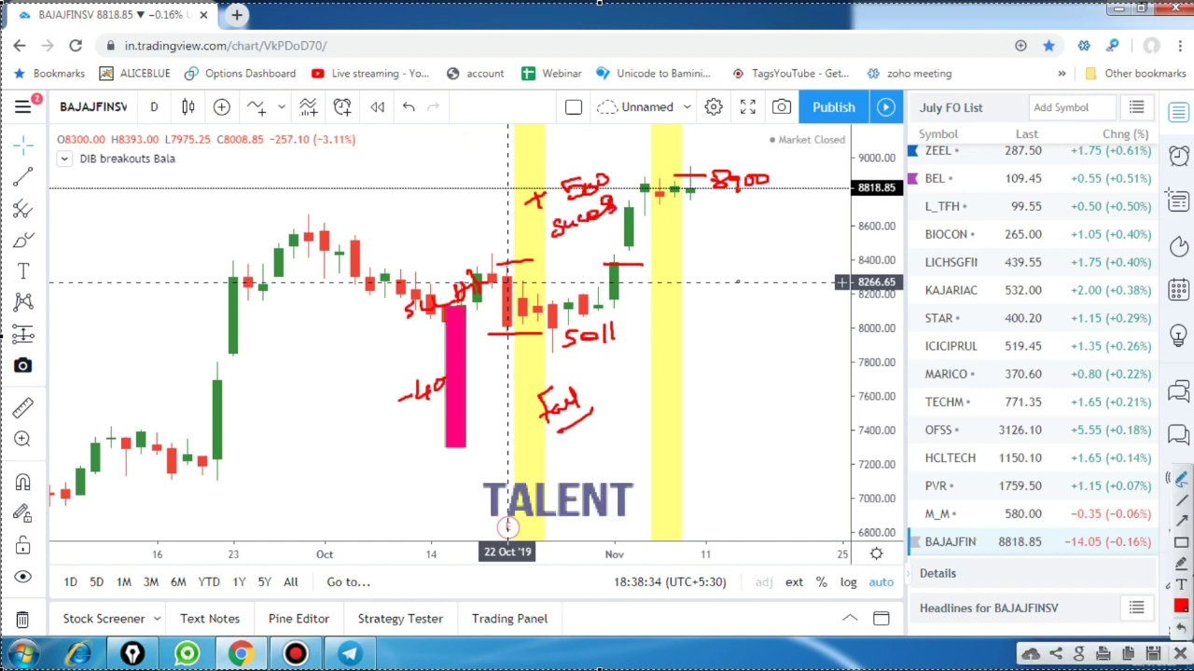
{"action": "mouse_move", "coordinate": [763, 269]}
{"action": "left_mouse_down"}
{"action": "mouse_move", "coordinate": [749, 271]}
{"action": "mouse_move", "coordinate": [747, 295]}
{"action": "mouse_move", "coordinate": [772, 273]}
{"action": "mouse_move", "coordinate": [815, 272]}
{"action": "left_mouse_up"}
{"action": "left_click_drag", "start_coordinate": [750, 300], "coordinate": [819, 290]}
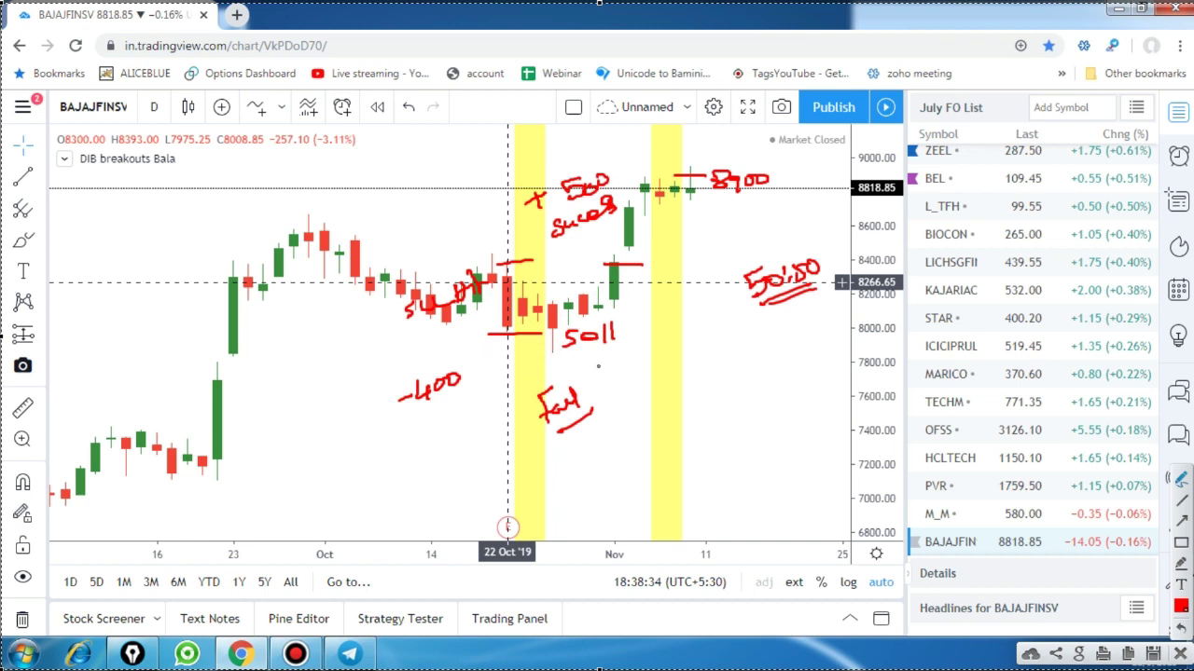
Step: Handwrite the option examples "8000 PE" with "200" and a down arrow to 0, and "8400 CE", underlining "200" and "8400 CE"
{"action": "mouse_move", "coordinate": [695, 367]}
{"action": "left_mouse_down"}
{"action": "mouse_move", "coordinate": [692, 384]}
{"action": "mouse_move", "coordinate": [795, 358]}
{"action": "left_mouse_up"}
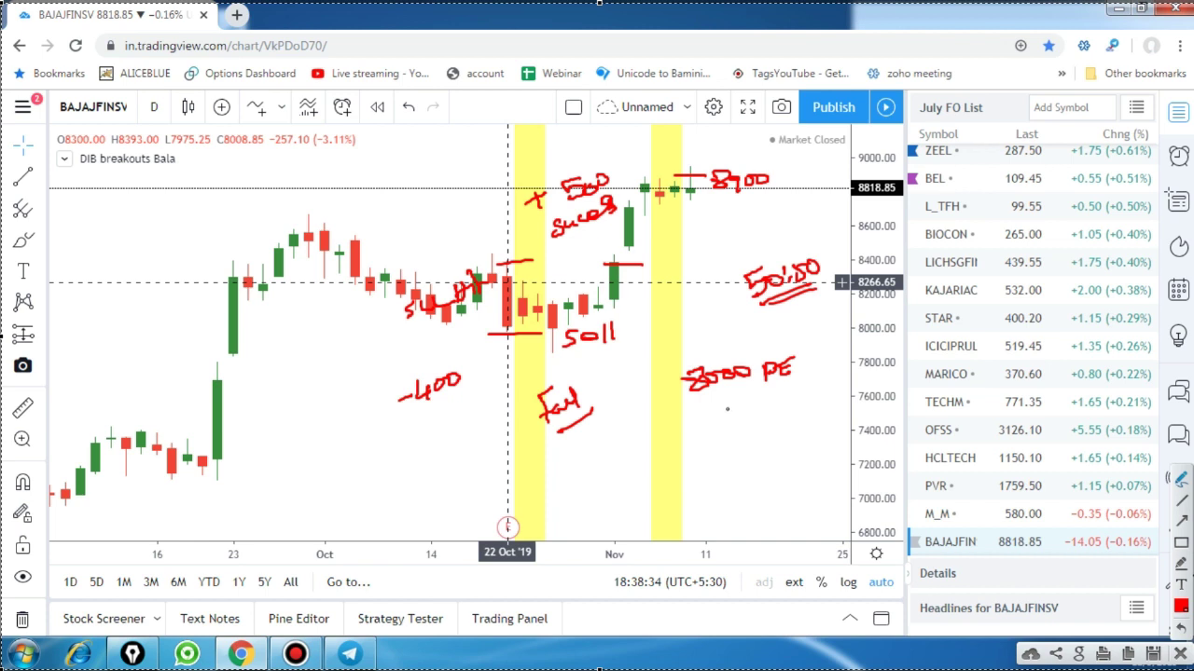
{"action": "mouse_move", "coordinate": [731, 412]}
{"action": "left_mouse_down"}
{"action": "mouse_move", "coordinate": [751, 431]}
{"action": "mouse_move", "coordinate": [772, 412]}
{"action": "left_mouse_up"}
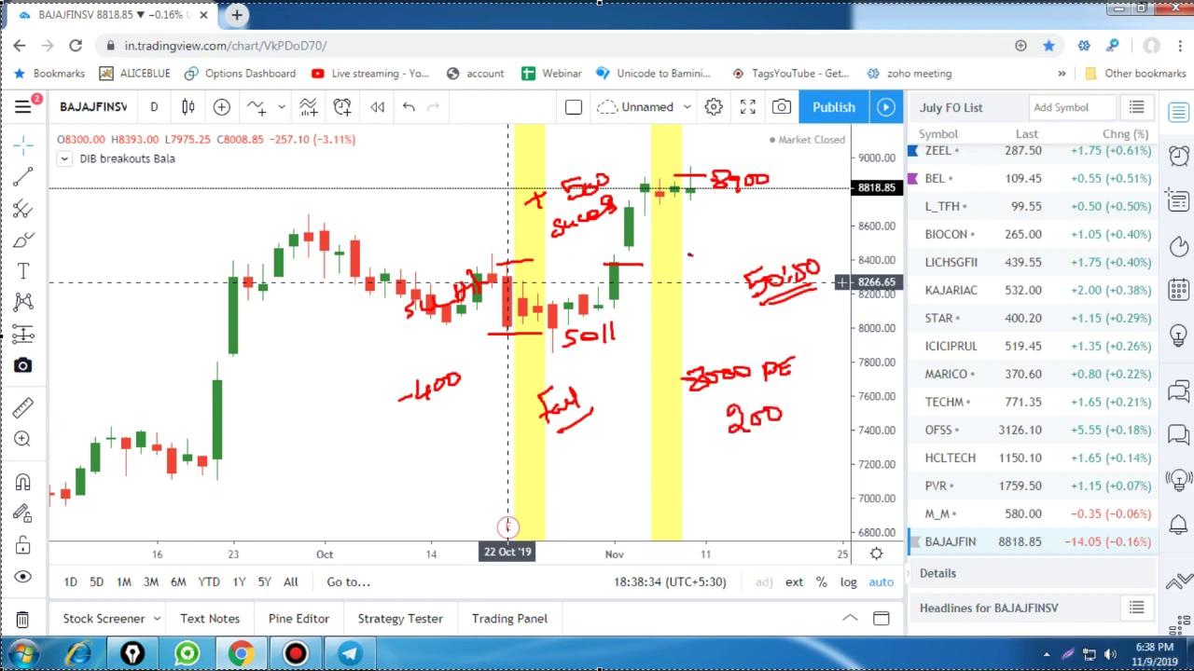
{"action": "mouse_move", "coordinate": [695, 248]}
{"action": "left_mouse_down"}
{"action": "mouse_move", "coordinate": [690, 265]}
{"action": "mouse_move", "coordinate": [713, 243]}
{"action": "mouse_move", "coordinate": [789, 235]}
{"action": "mouse_move", "coordinate": [789, 222]}
{"action": "left_mouse_up"}
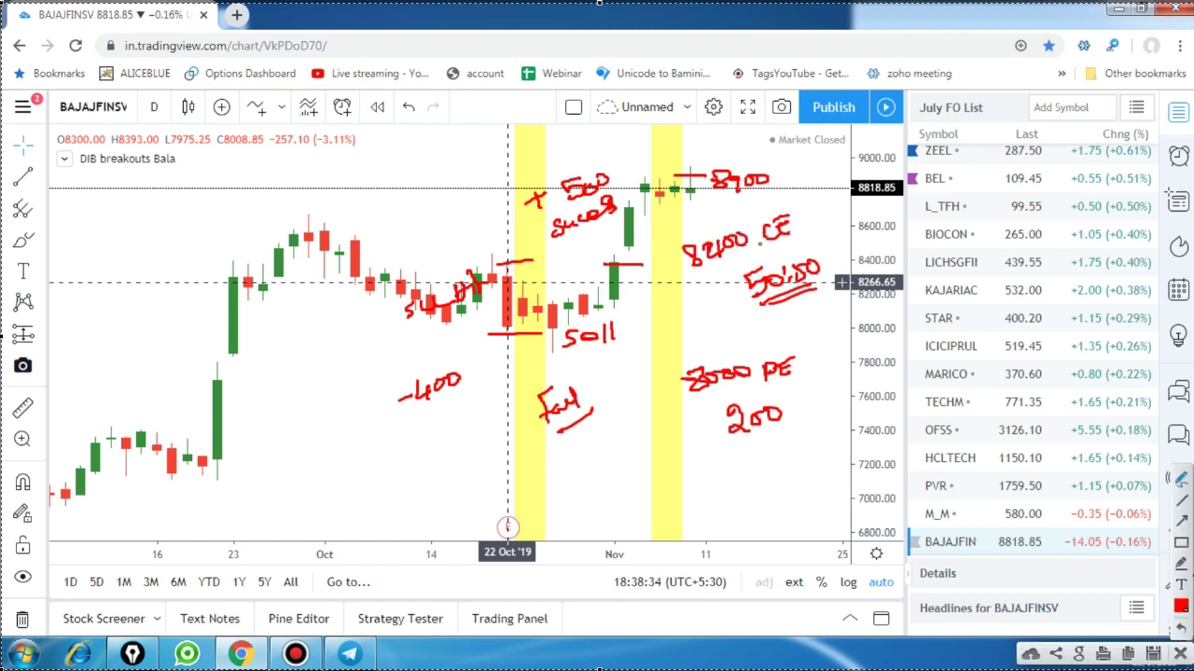
{"action": "left_click_drag", "start_coordinate": [713, 278], "coordinate": [798, 249]}
{"action": "mouse_move", "coordinate": [733, 451]}
{"action": "left_mouse_down"}
{"action": "mouse_move", "coordinate": [785, 432]}
{"action": "mouse_move", "coordinate": [800, 455]}
{"action": "mouse_move", "coordinate": [809, 447]}
{"action": "left_mouse_up"}
{"action": "left_click_drag", "start_coordinate": [803, 466], "coordinate": [806, 468]}
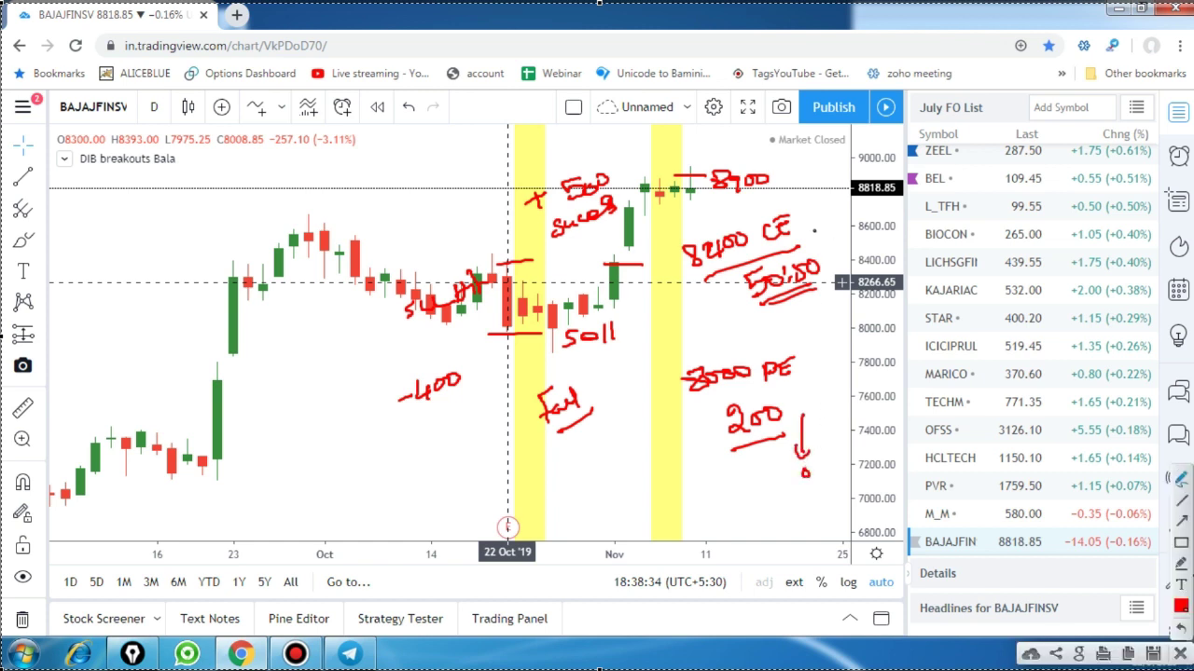
Step: Add an arrow to "300-400" and a tick for the call option, cross out the put's "200", and close the annotated screenshot
{"action": "mouse_move", "coordinate": [813, 230]}
{"action": "left_mouse_down"}
{"action": "mouse_move", "coordinate": [839, 187]}
{"action": "mouse_move", "coordinate": [919, 149]}
{"action": "mouse_move", "coordinate": [871, 192]}
{"action": "left_mouse_up"}
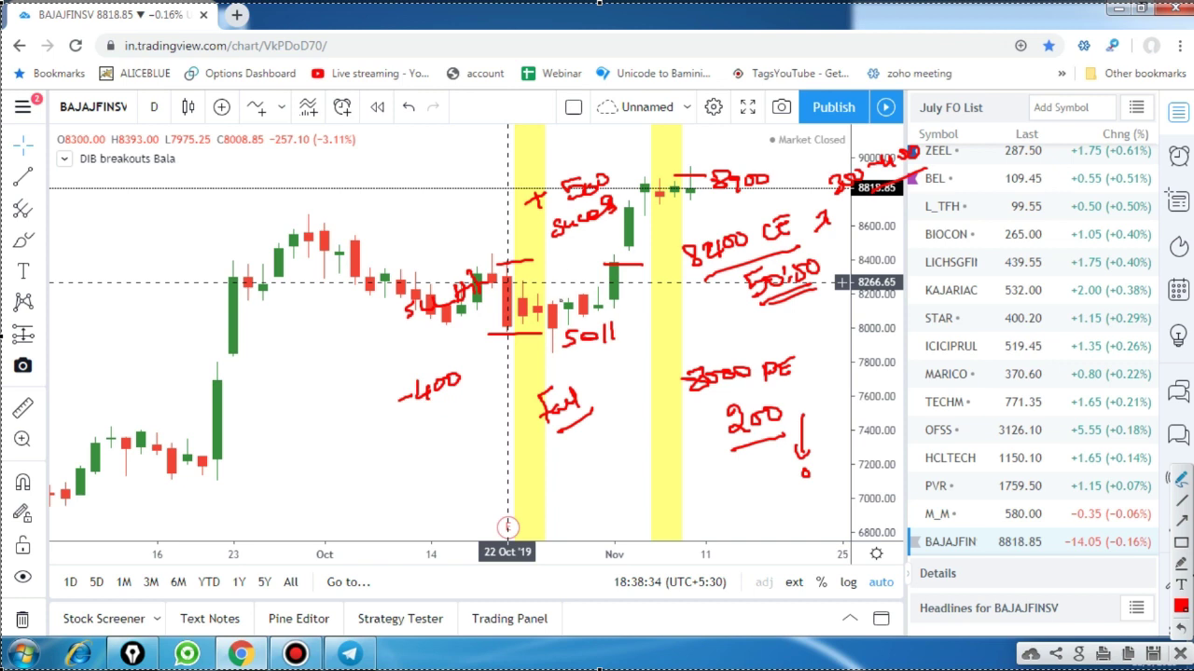
{"action": "left_click_drag", "start_coordinate": [825, 138], "coordinate": [843, 131]}
{"action": "mouse_move", "coordinate": [739, 445]}
{"action": "left_mouse_down"}
{"action": "mouse_move", "coordinate": [767, 407]}
{"action": "mouse_move", "coordinate": [750, 446]}
{"action": "mouse_move", "coordinate": [778, 432]}
{"action": "left_mouse_up"}
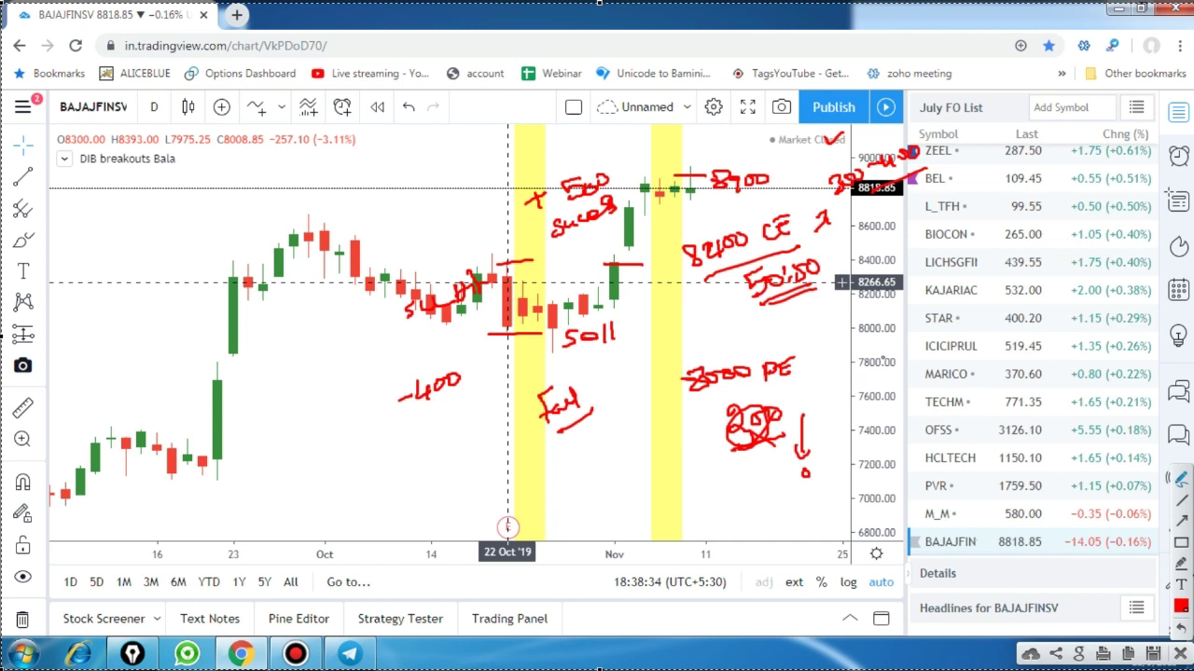
{"action": "left_click", "coordinate": [1181, 653]}
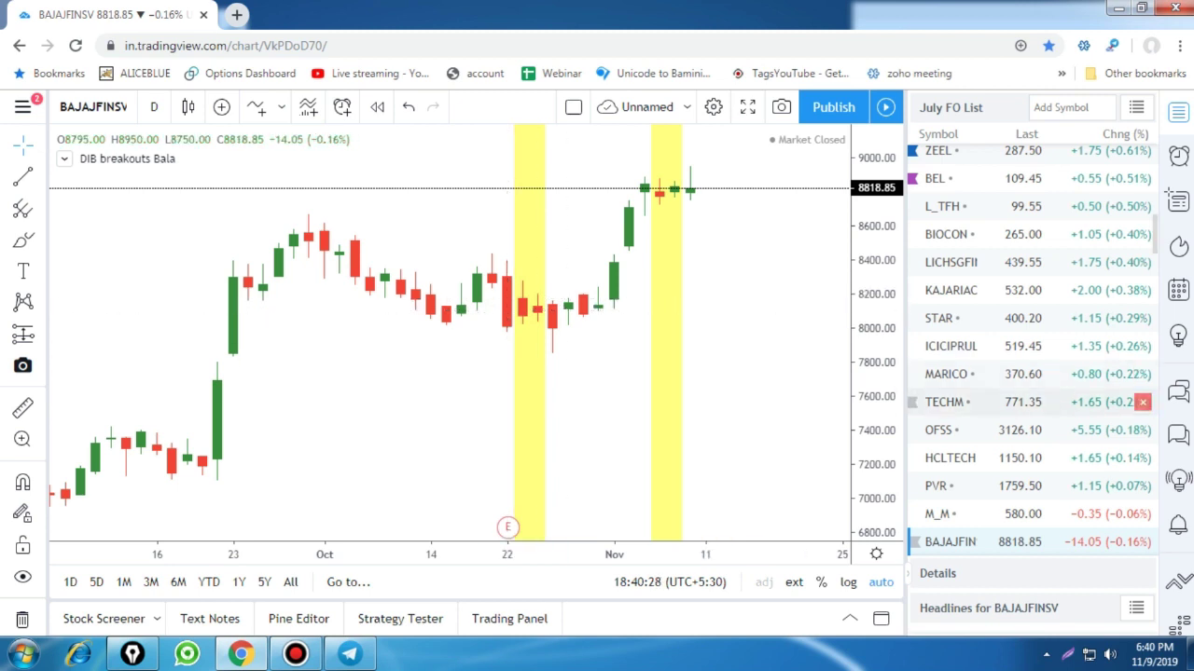
Step: Examine the watchlist's daily charts from ICICIPRULI to AMBUJACEM for yellow double inside bar highlights
{"action": "left_click", "coordinate": [988, 178]}
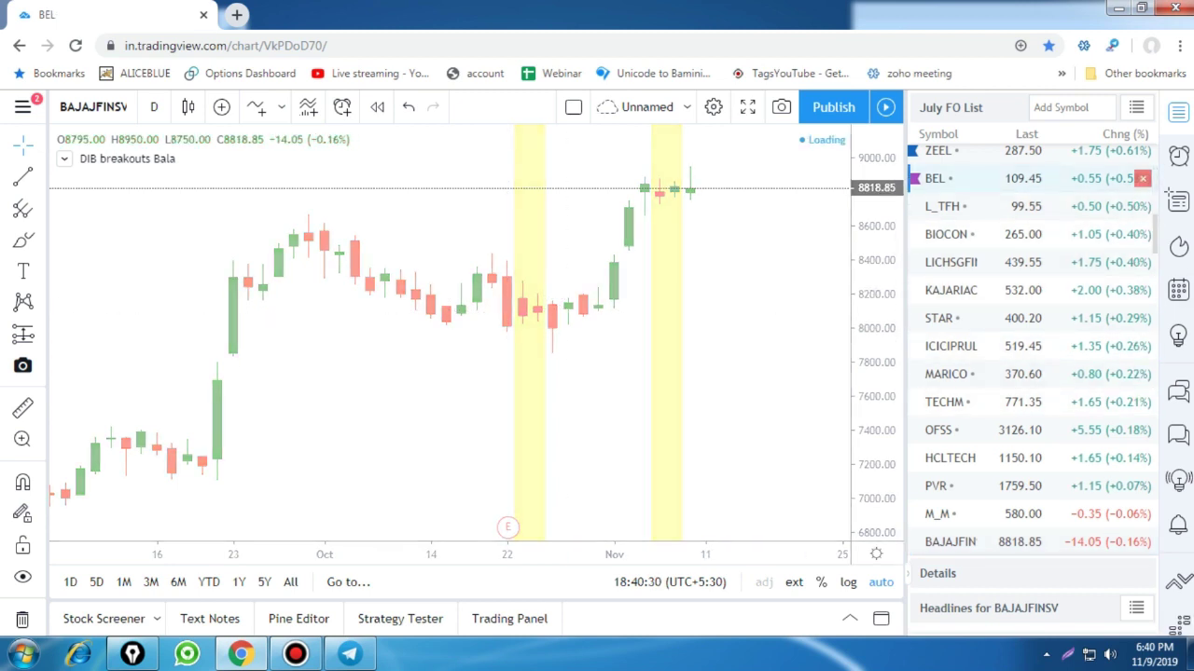
{"action": "scroll", "coordinate": [1030, 345], "scroll_direction": "down", "scroll_amount": 1}
{"action": "left_click", "coordinate": [951, 276]}
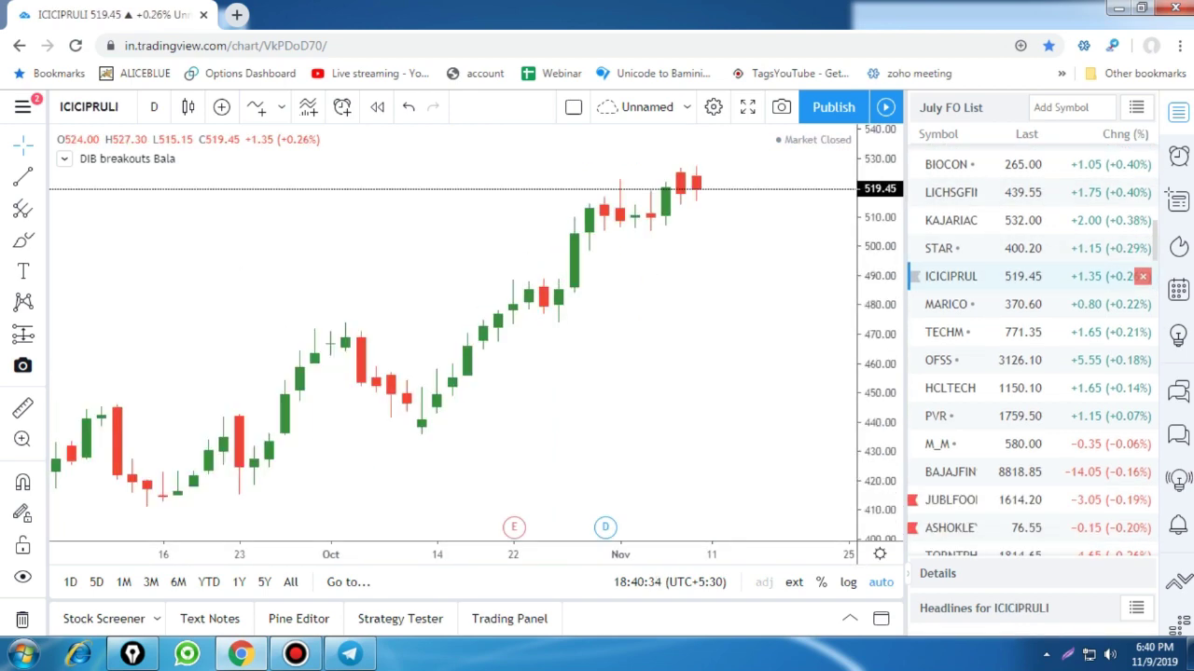
{"action": "key", "text": "Down"}
{"action": "key", "text": "Down"}
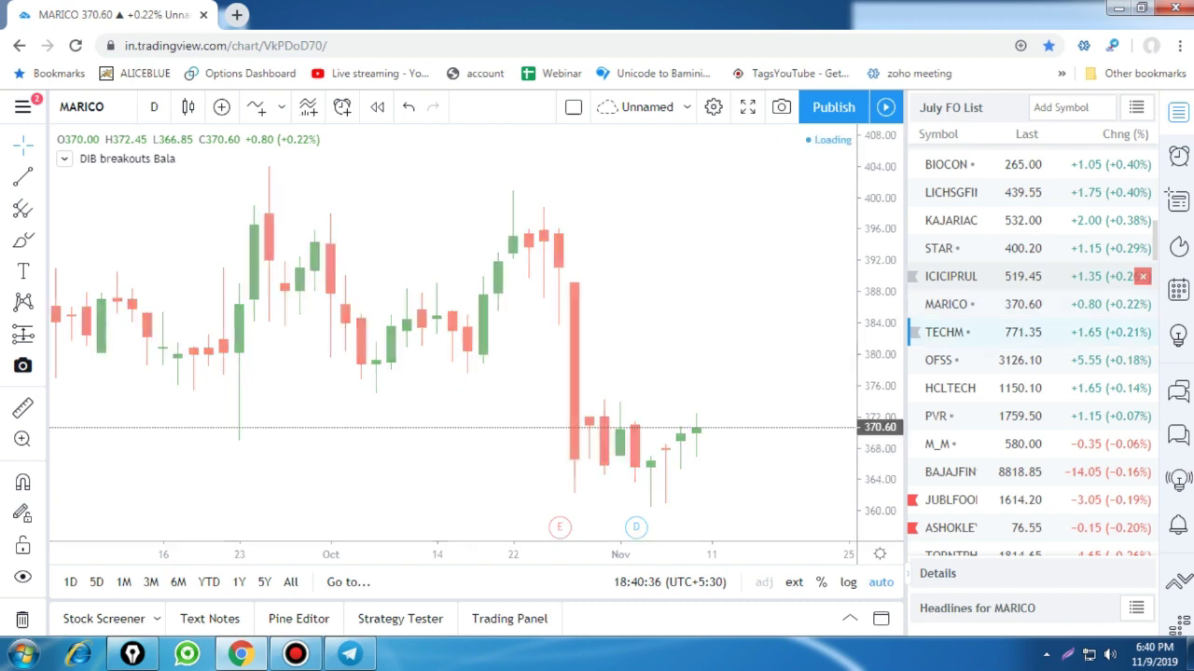
{"action": "key", "text": "Down"}
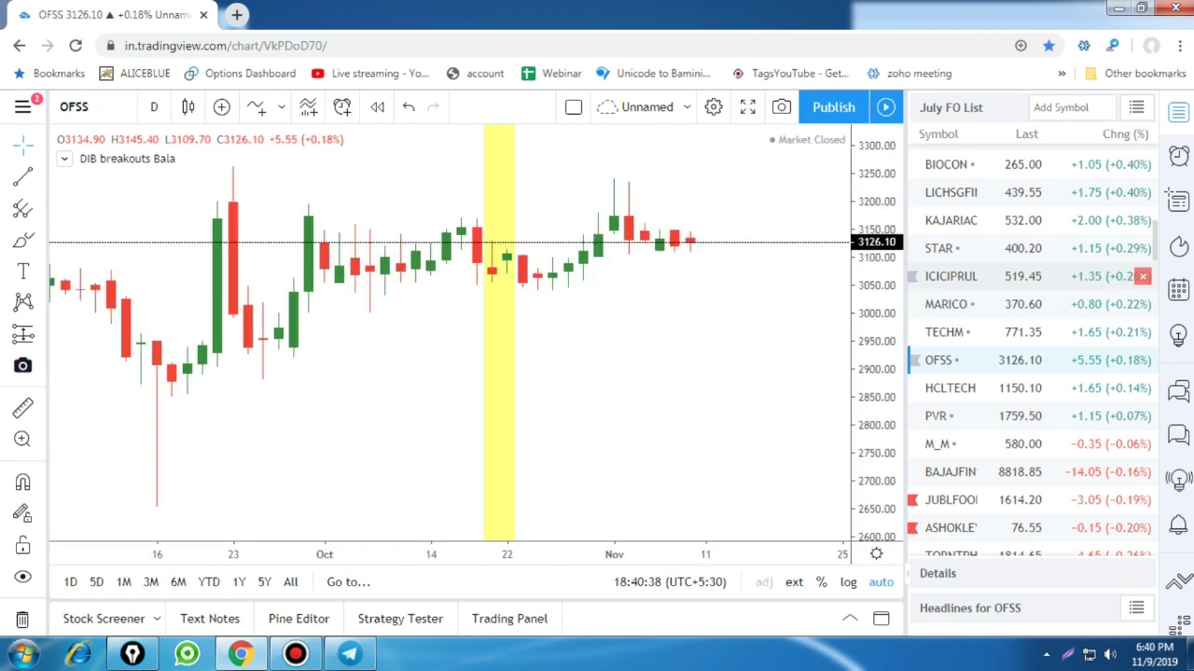
{"action": "key", "text": "Down"}
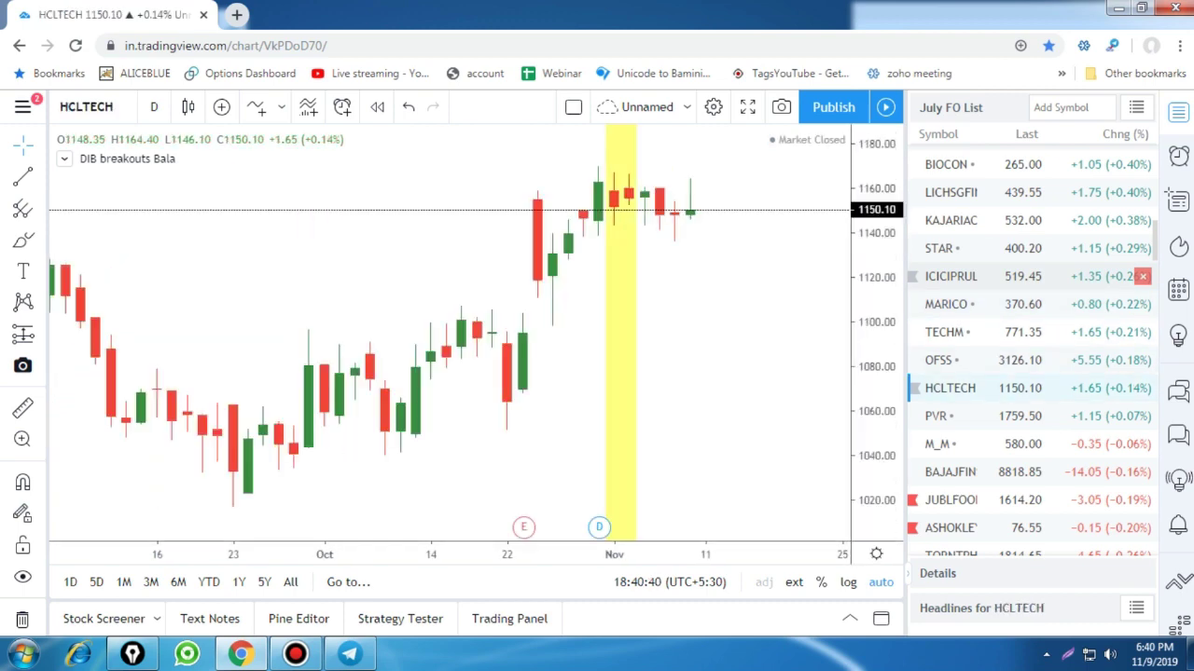
{"action": "key", "text": "Down"}
{"action": "key", "text": "Down"}
{"action": "key", "text": "Down"}
{"action": "key", "text": "Down"}
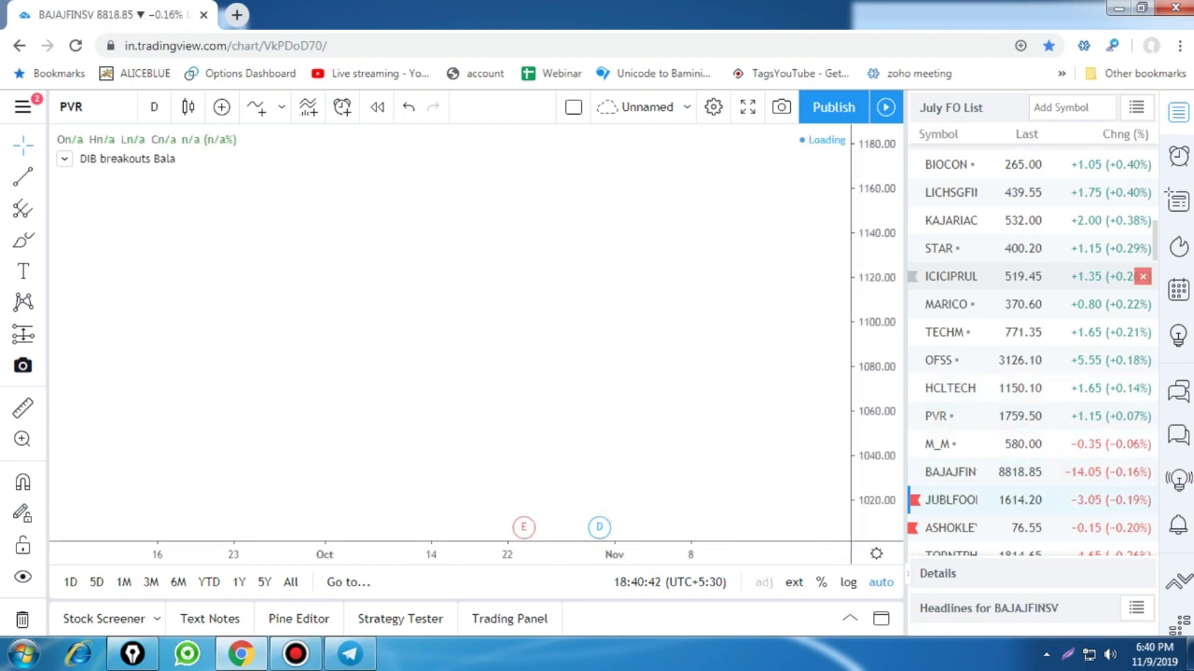
{"action": "key", "text": "Down"}
{"action": "key", "text": "Down"}
{"action": "key", "text": "Down"}
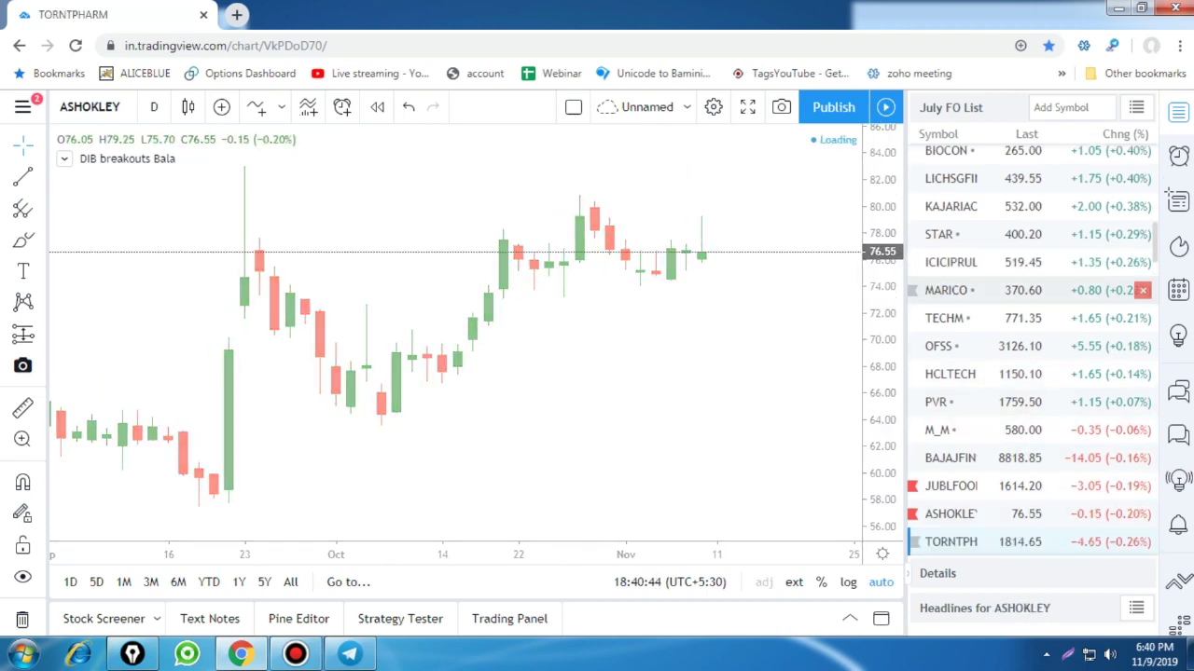
{"action": "key", "text": "Down"}
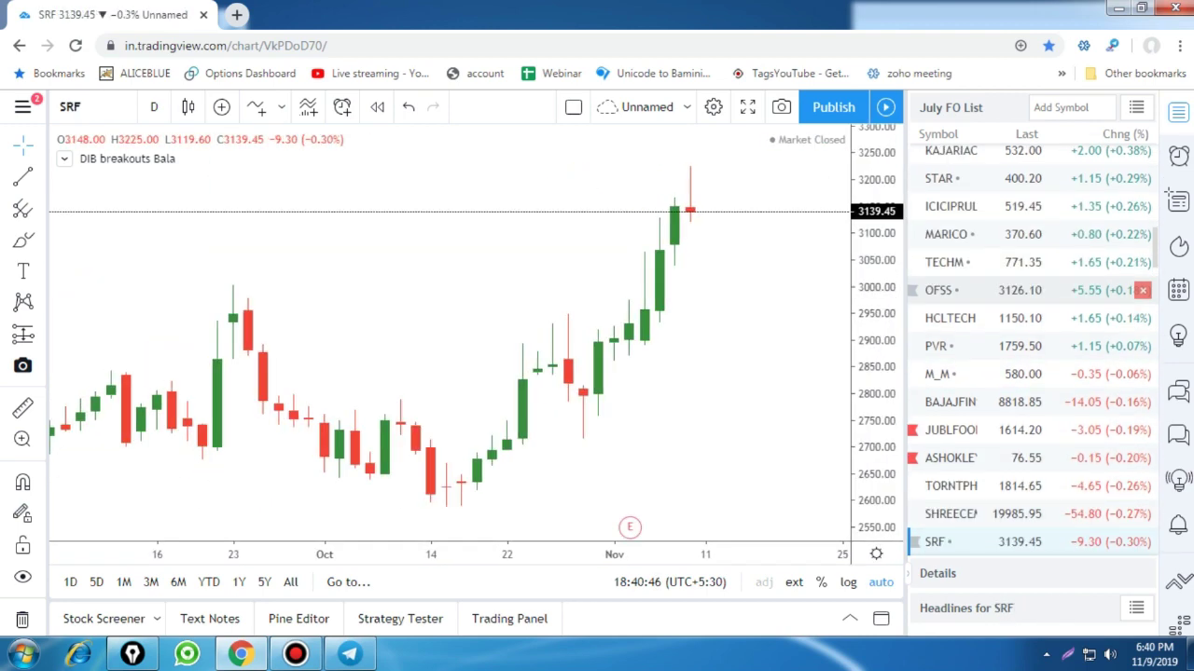
{"action": "key", "text": "Down"}
{"action": "key", "text": "Down"}
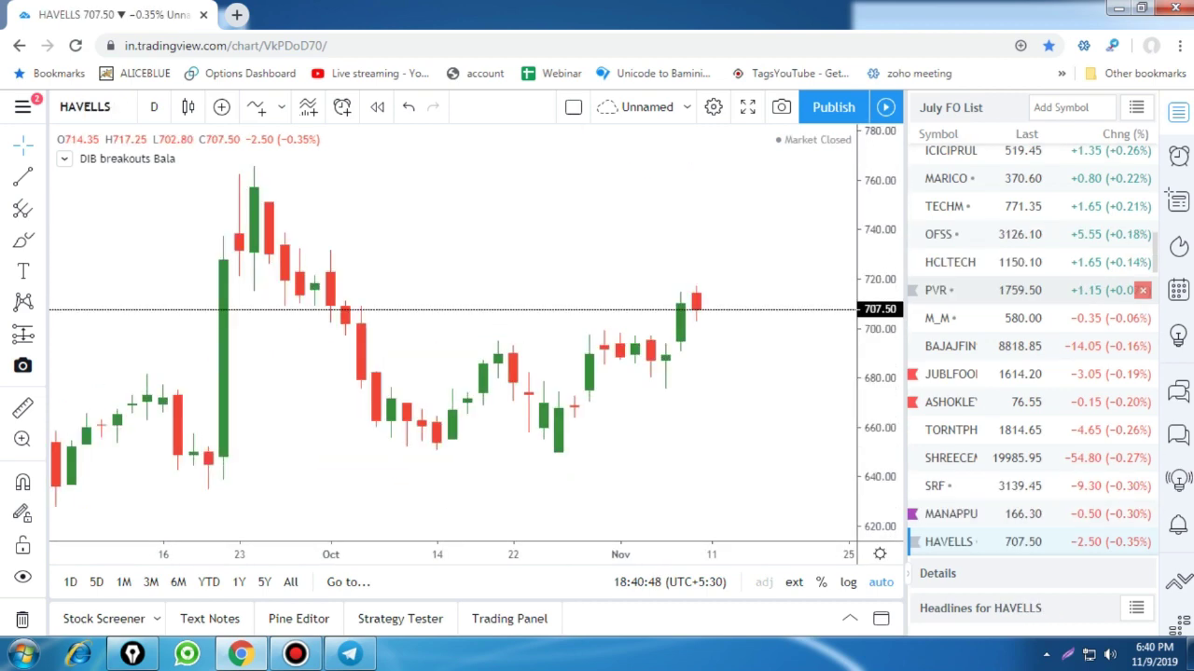
{"action": "key", "text": "Down"}
{"action": "key", "text": "Down"}
{"action": "key", "text": "Down"}
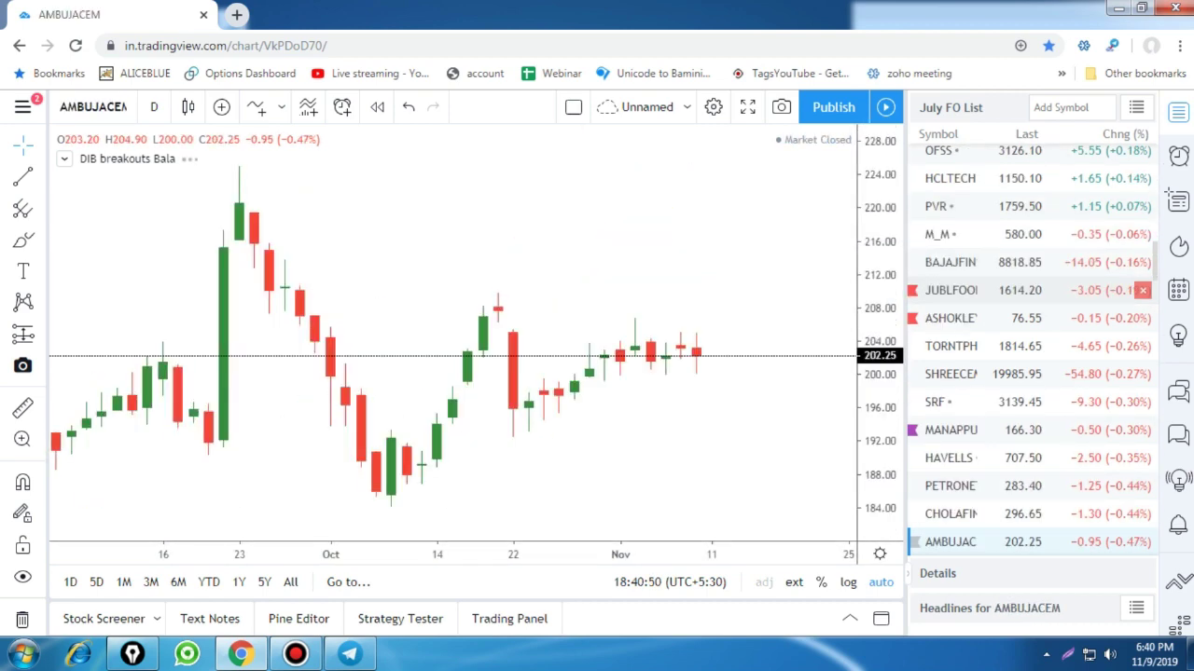
Step: Bring up the ASHOKLEY daily chart through a symbol search and inspect its early November candles over a longer period
{"action": "type", "text": "AS"}
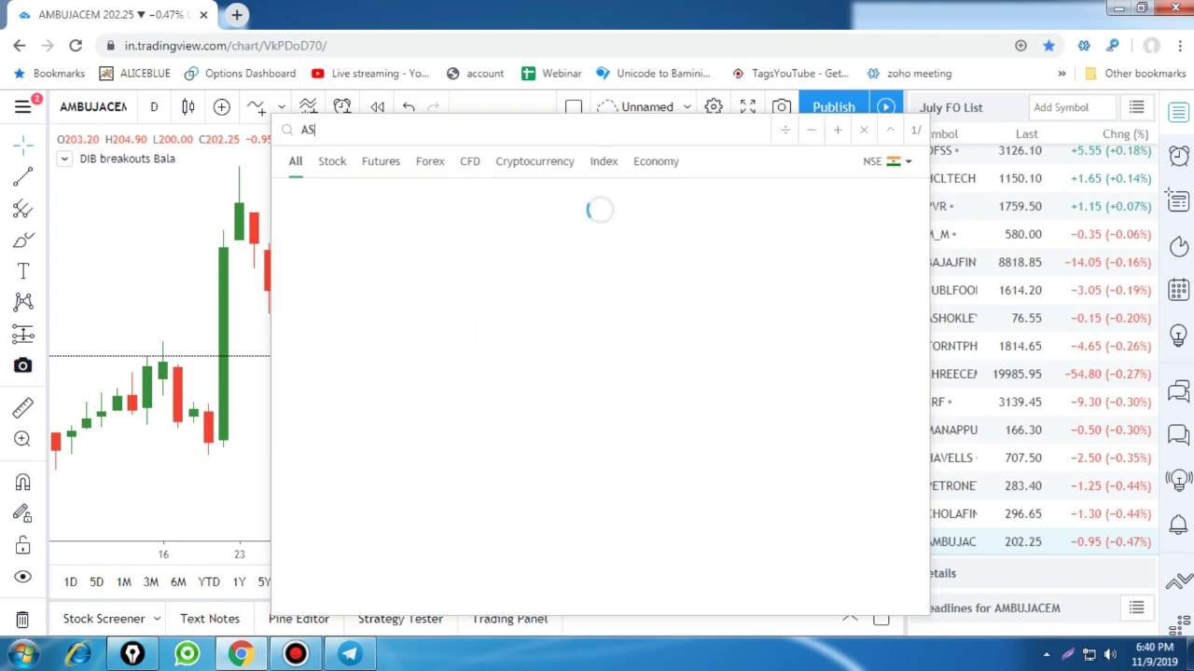
{"action": "left_click", "coordinate": [605, 221]}
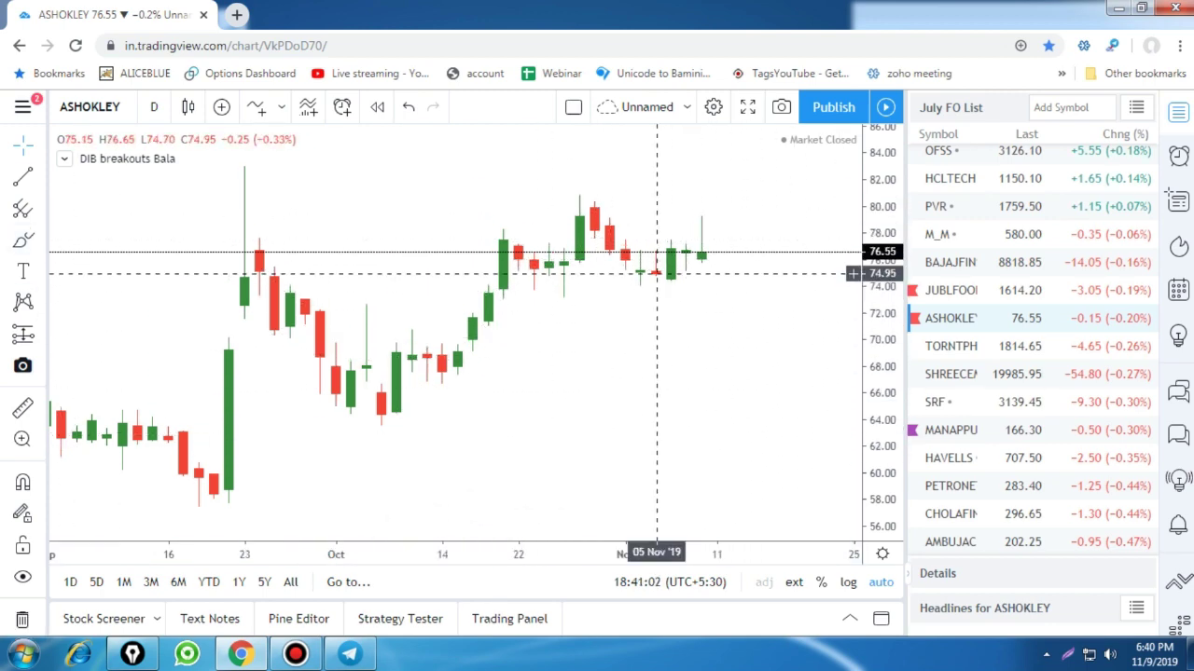
{"action": "scroll", "coordinate": [661, 271], "scroll_direction": "down", "scroll_amount": 2}
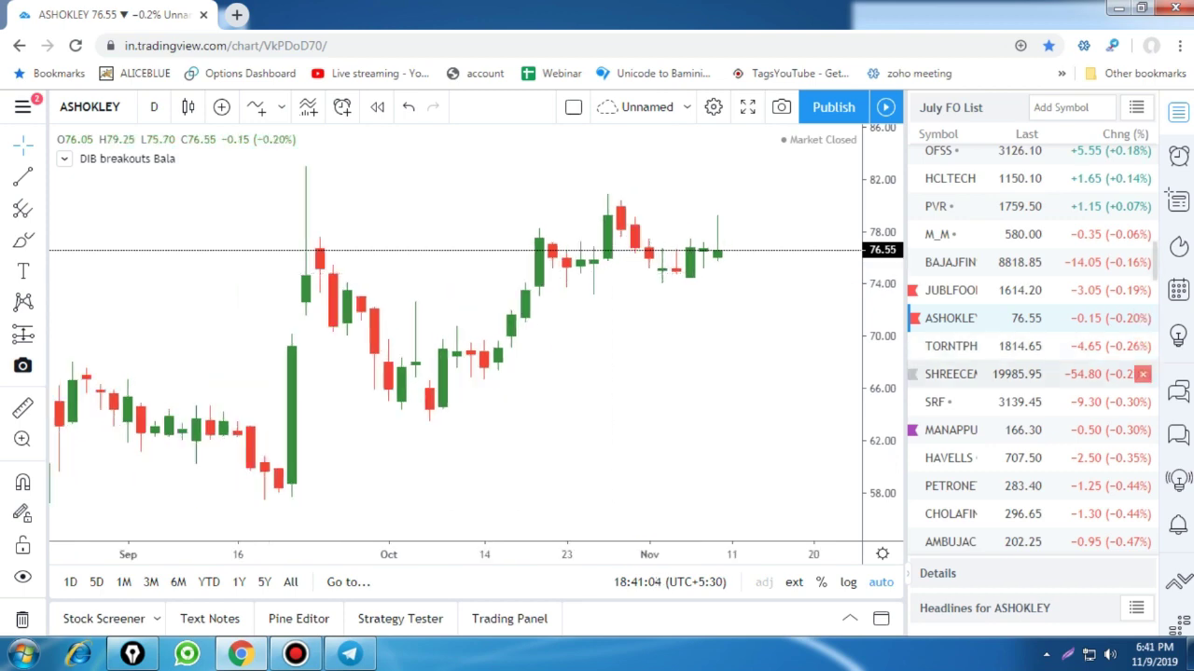
Step: Check the SRF and PETRONET daily charts for double inside bar highlights, examining PETRONET's September candles
{"action": "left_click", "coordinate": [1133, 402]}
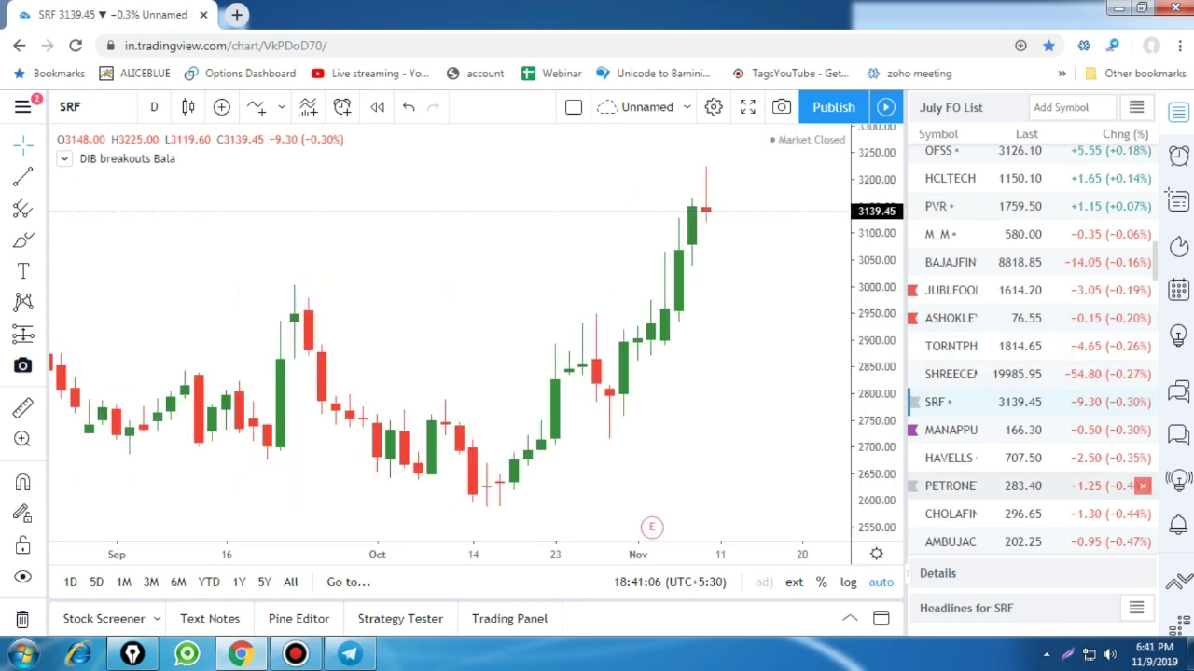
{"action": "left_click", "coordinate": [1101, 486]}
{"action": "scroll", "coordinate": [1100, 490], "scroll_direction": "down", "scroll_amount": 1}
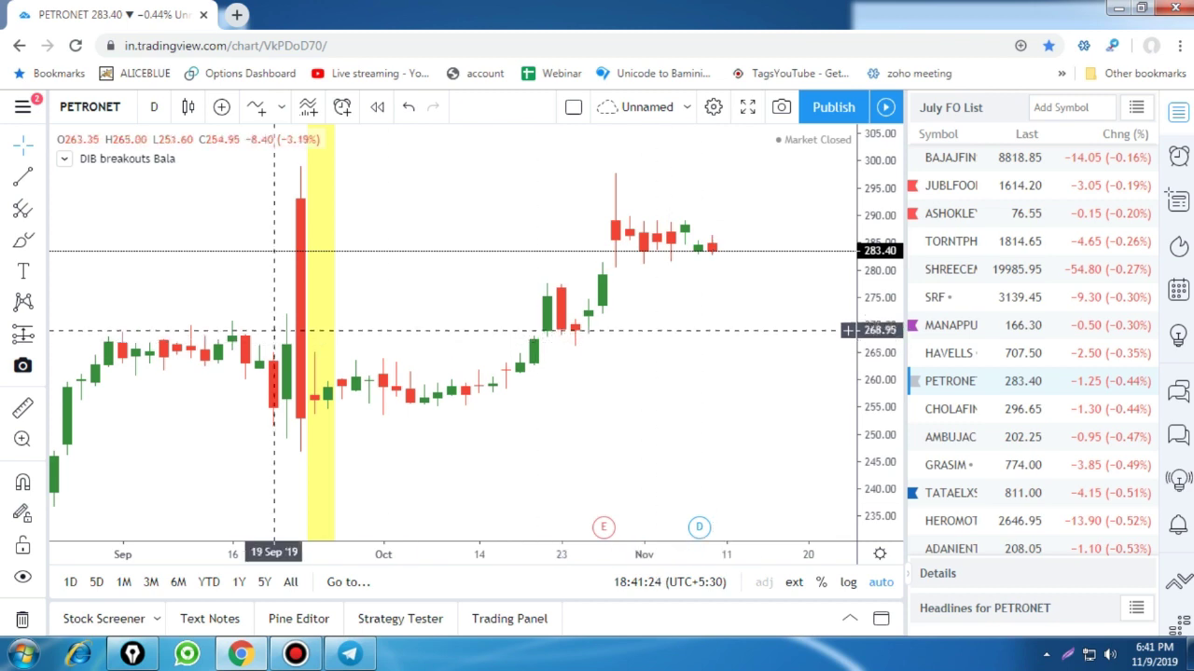
{"action": "scroll", "coordinate": [640, 266], "scroll_direction": "down", "scroll_amount": 2}
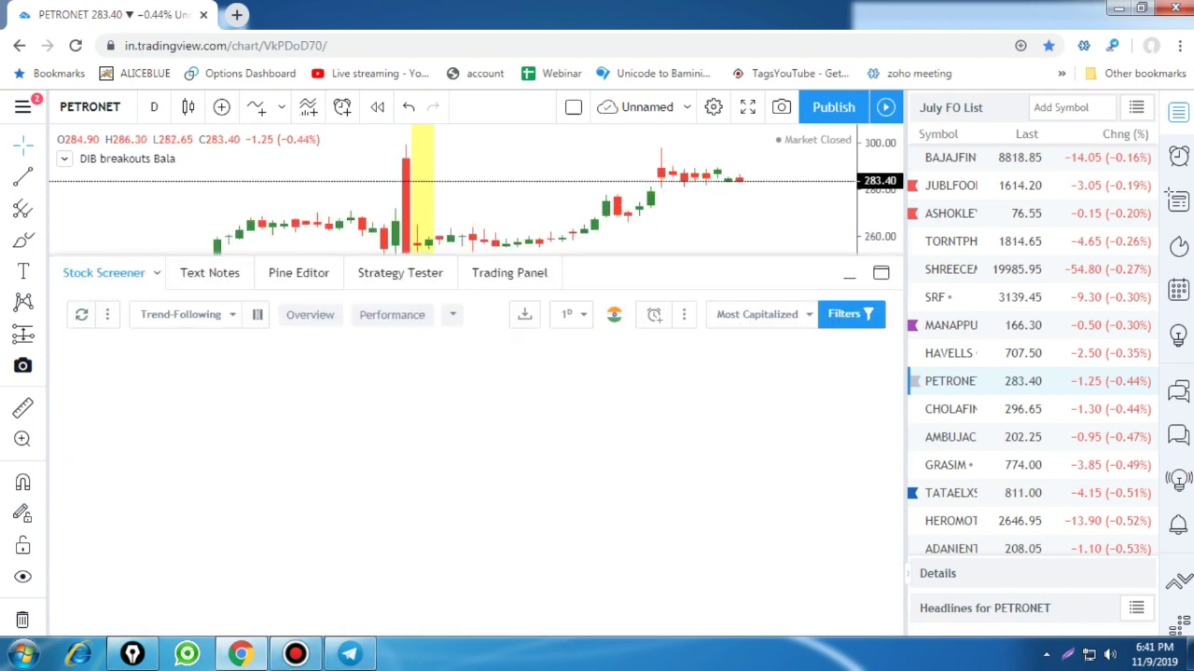
Step: Review the DIB breakouts Bala code and the new-script templates in the Pine Editor, and collapse the editor
{"action": "left_click", "coordinate": [298, 272]}
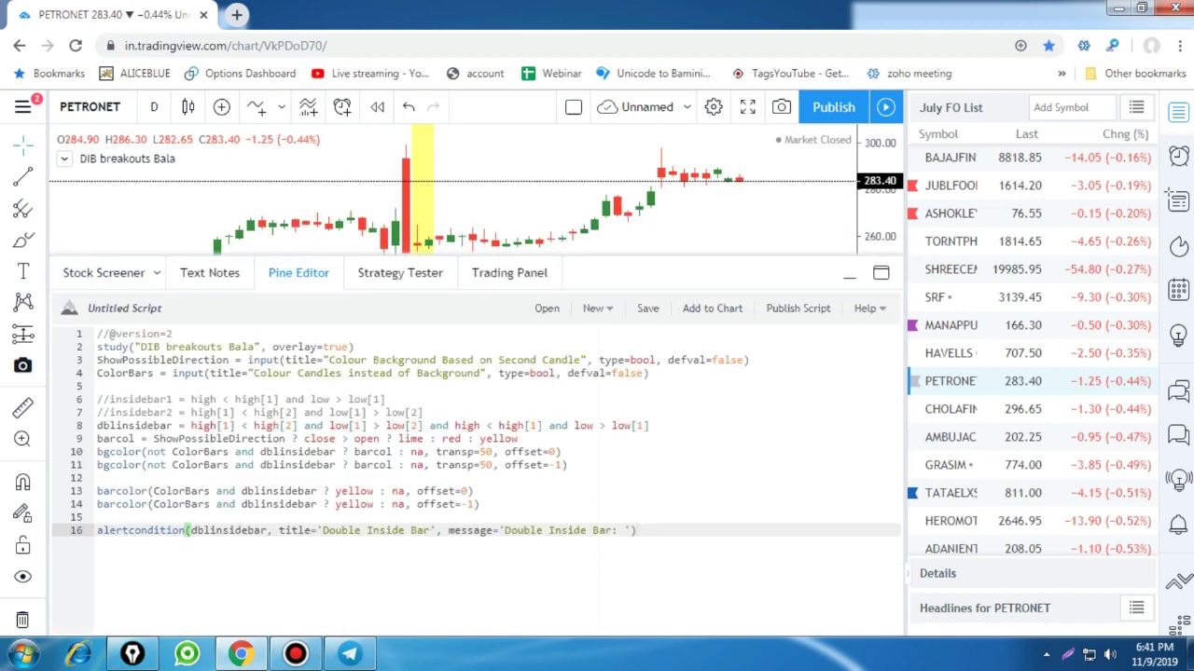
{"action": "left_click", "coordinate": [595, 308]}
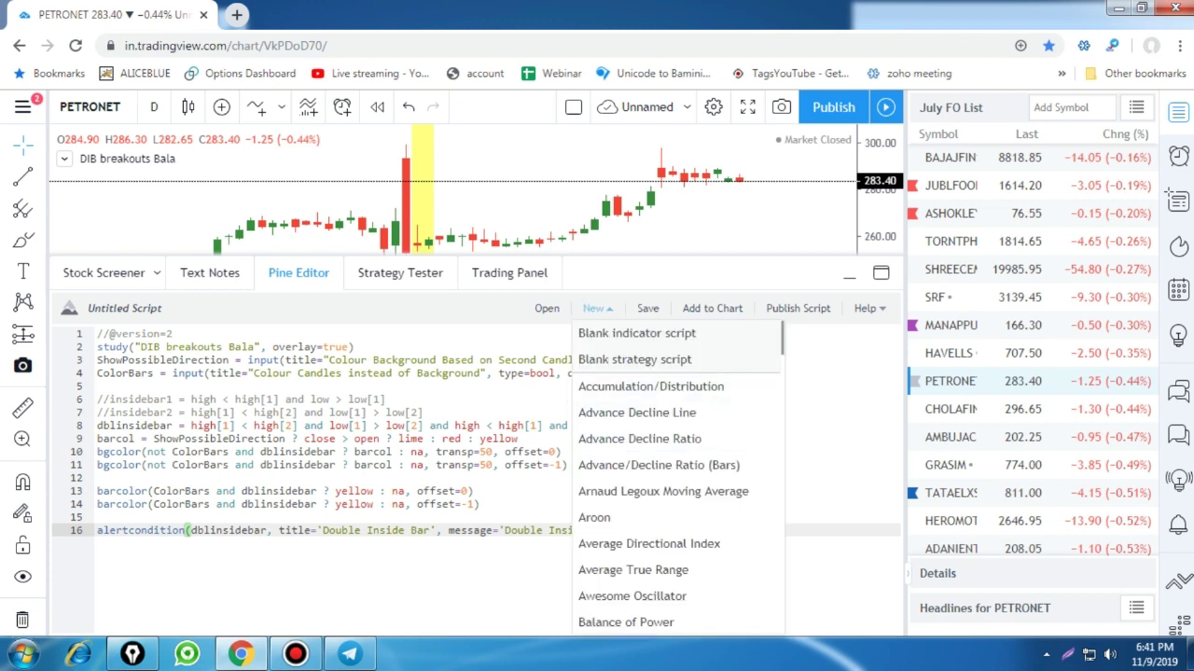
{"action": "left_click", "coordinate": [99, 386]}
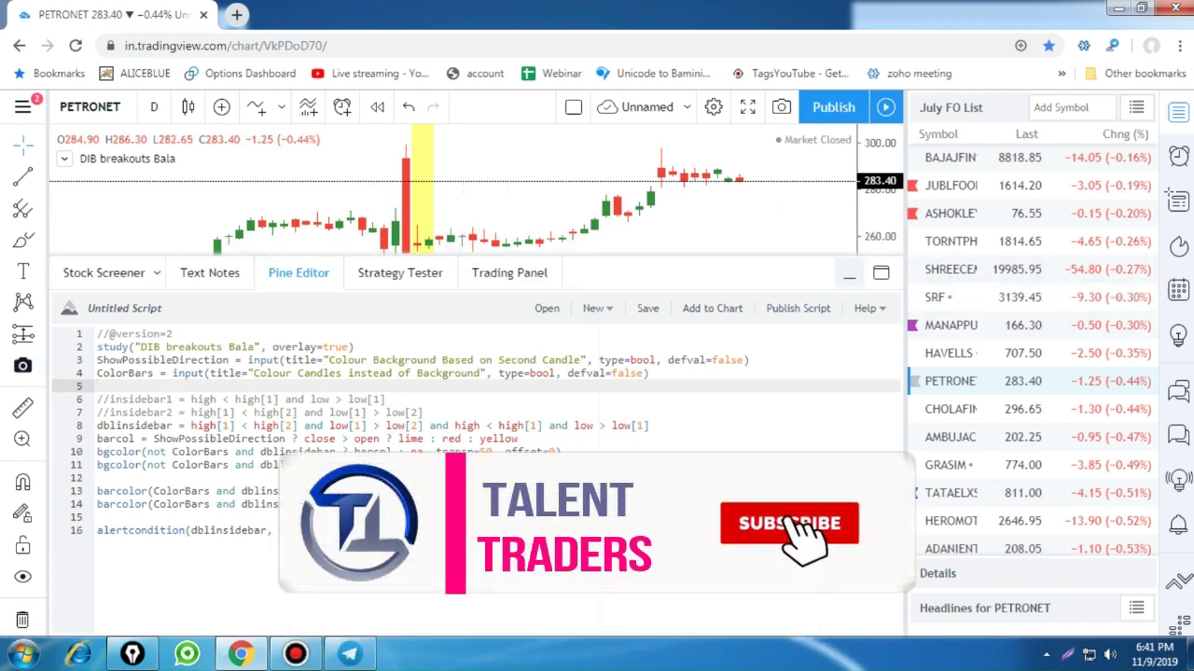
{"action": "left_click", "coordinate": [849, 273]}
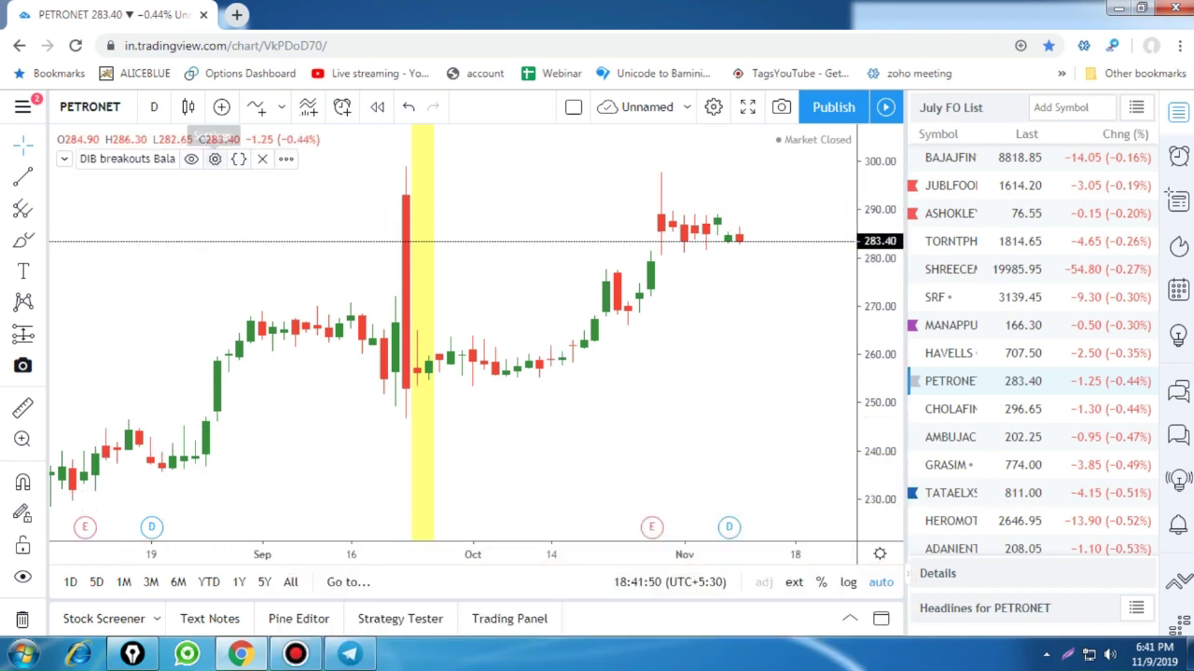
Step: In the DIB breakouts Bala style settings, set Bar Color to teal and Color 2 of both Background Color groups to purple
{"action": "left_click", "coordinate": [214, 158]}
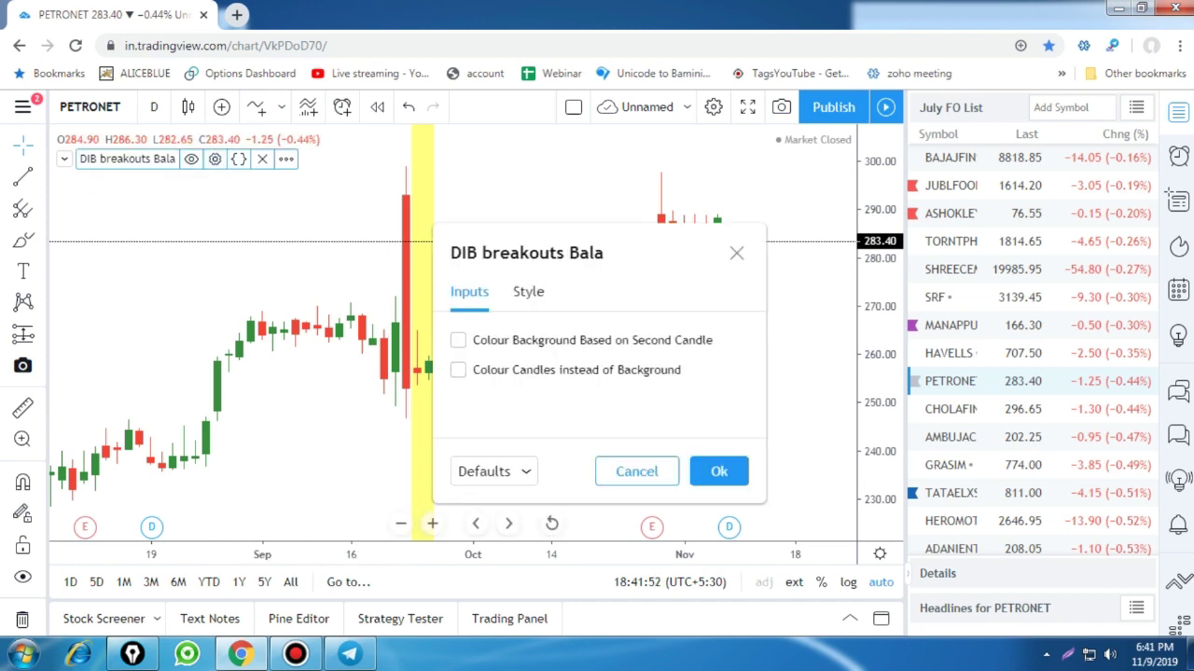
{"action": "left_click", "coordinate": [528, 291]}
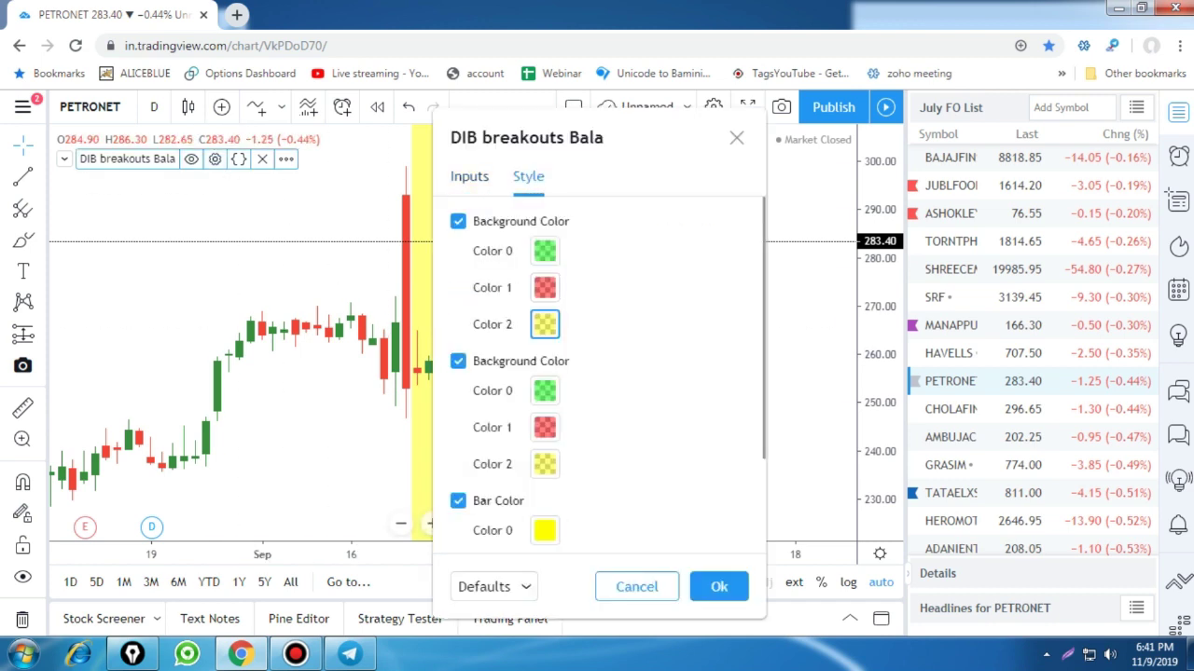
{"action": "left_click", "coordinate": [545, 530]}
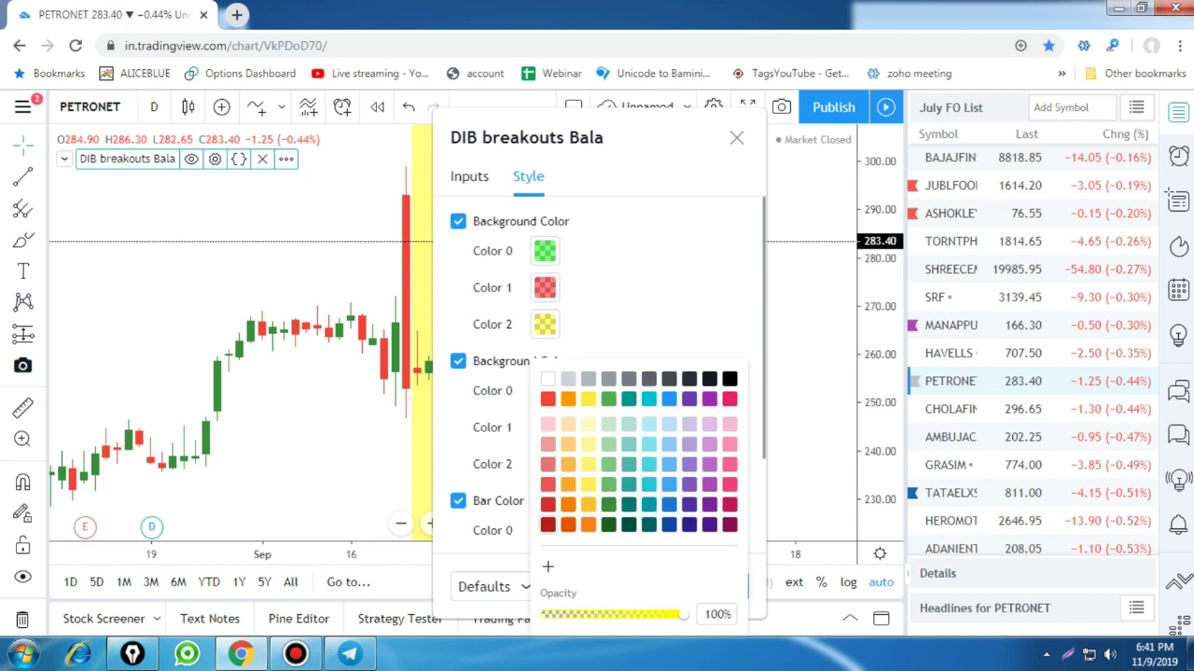
{"action": "left_click", "coordinate": [544, 323]}
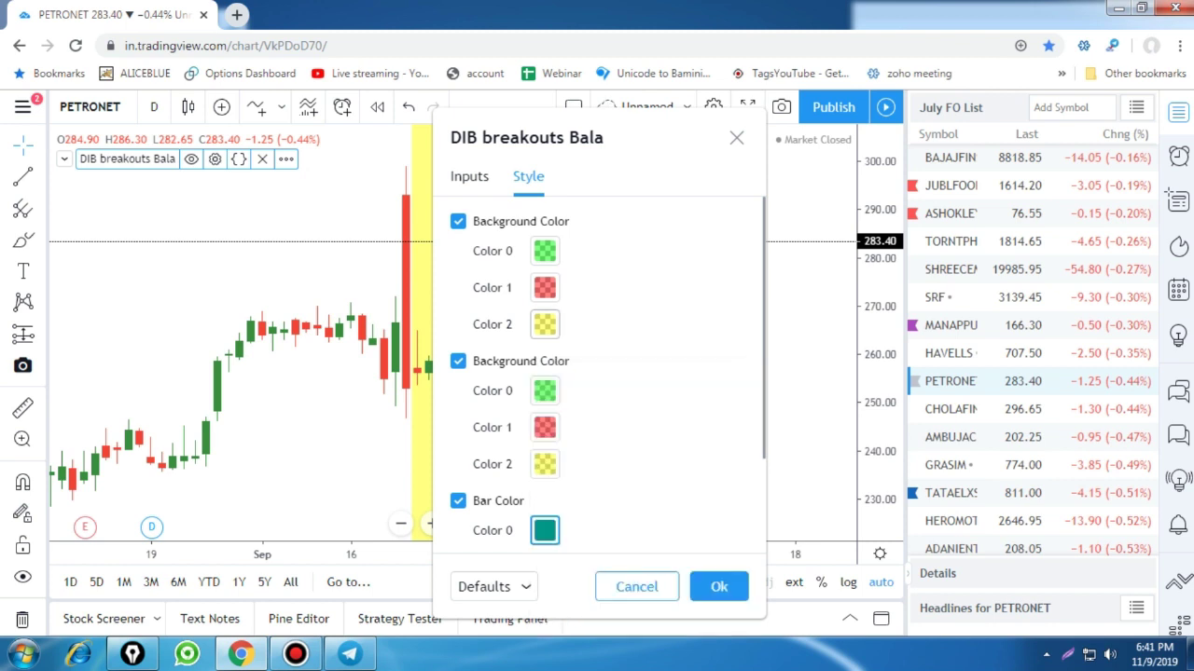
{"action": "left_click", "coordinate": [689, 379]}
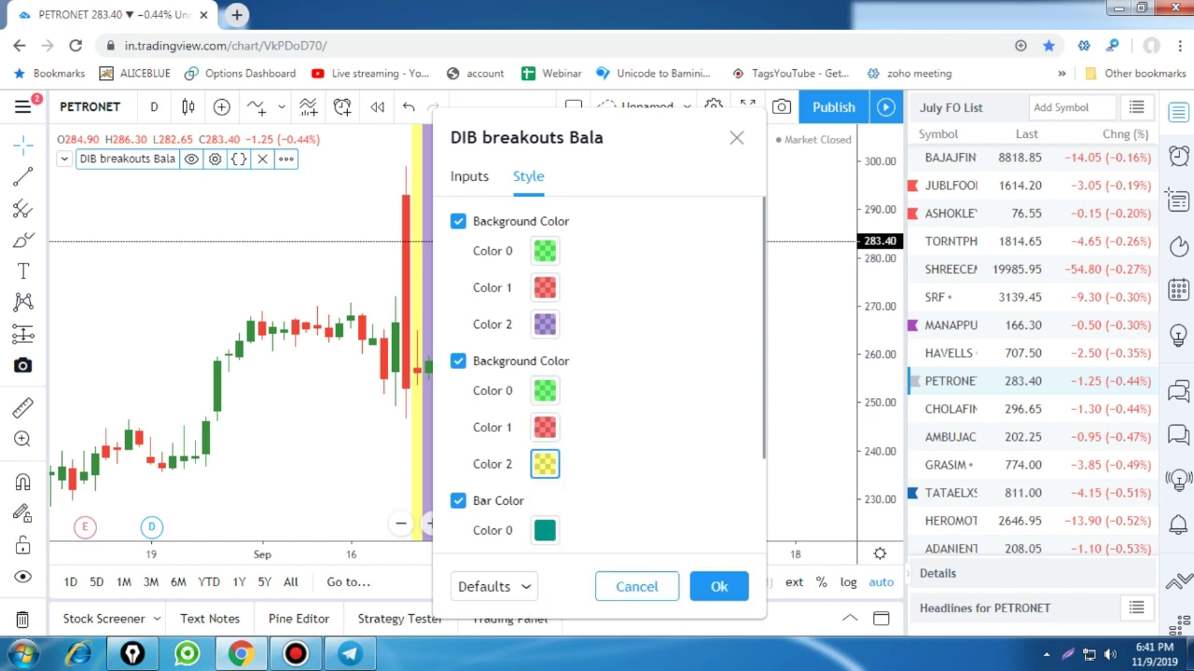
{"action": "left_click", "coordinate": [544, 464]}
{"action": "left_click", "coordinate": [689, 399]}
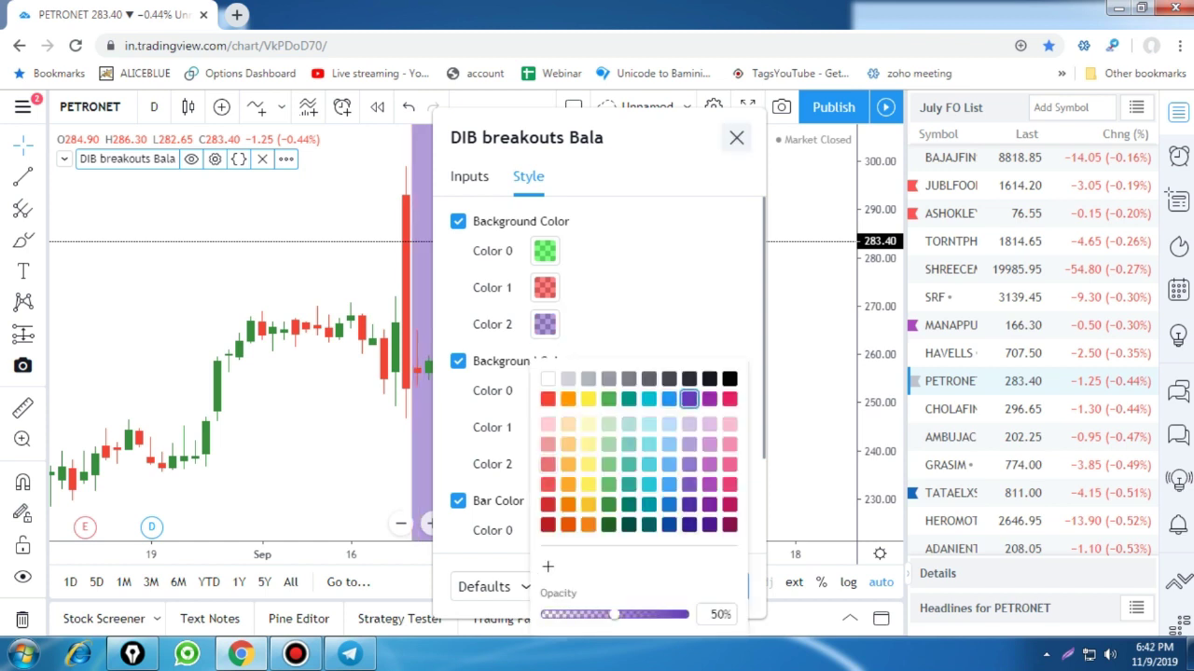
{"action": "left_click", "coordinate": [737, 137]}
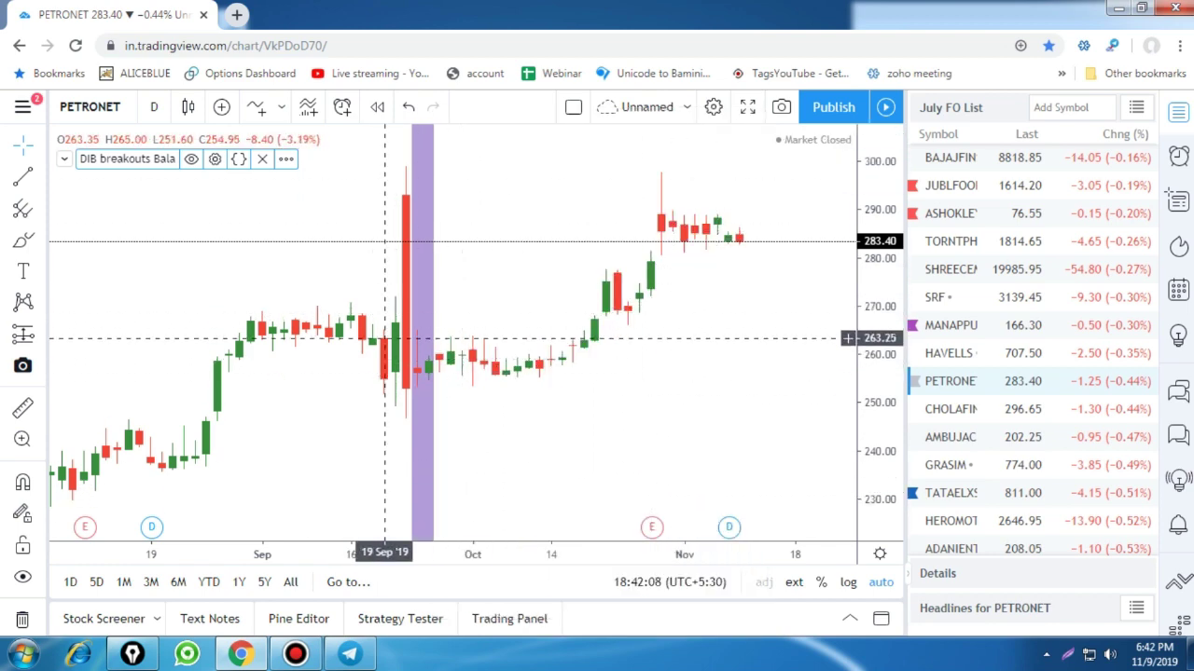
Step: Examine the SRF, CHOLAFIN and GRASIM daily charts for the purple double inside bar highlights
{"action": "scroll", "coordinate": [445, 448], "scroll_direction": "down", "scroll_amount": 3}
{"action": "scroll", "coordinate": [445, 447], "scroll_direction": "up", "scroll_amount": 3}
{"action": "left_click", "coordinate": [970, 297]}
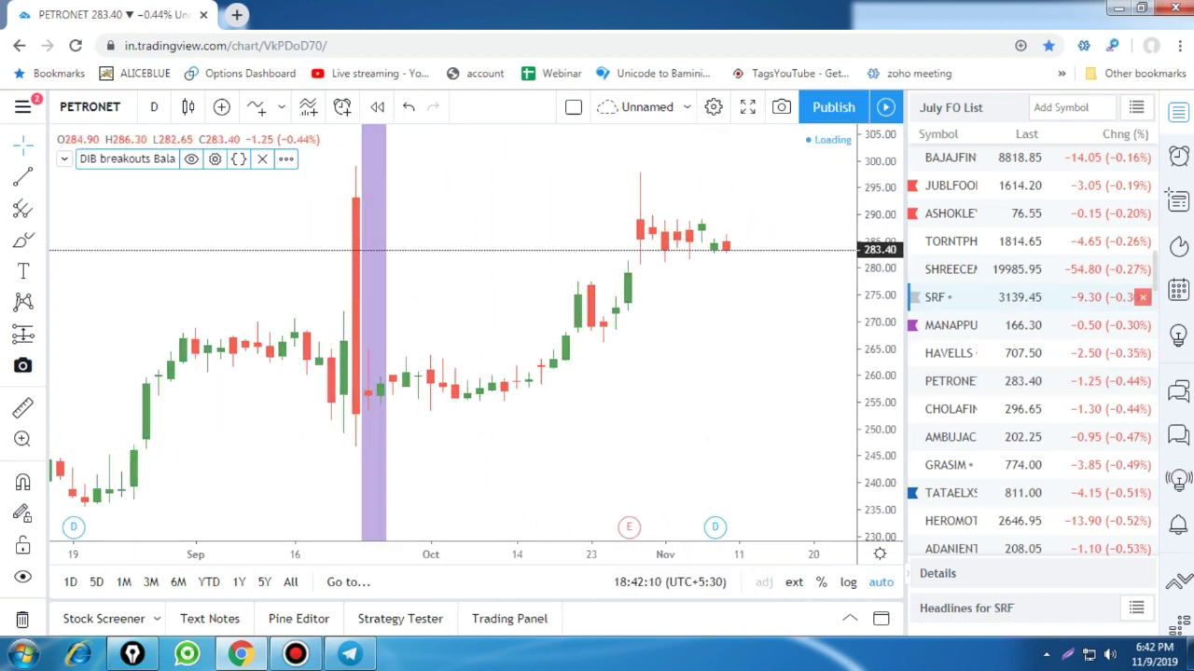
{"action": "left_click", "coordinate": [966, 409]}
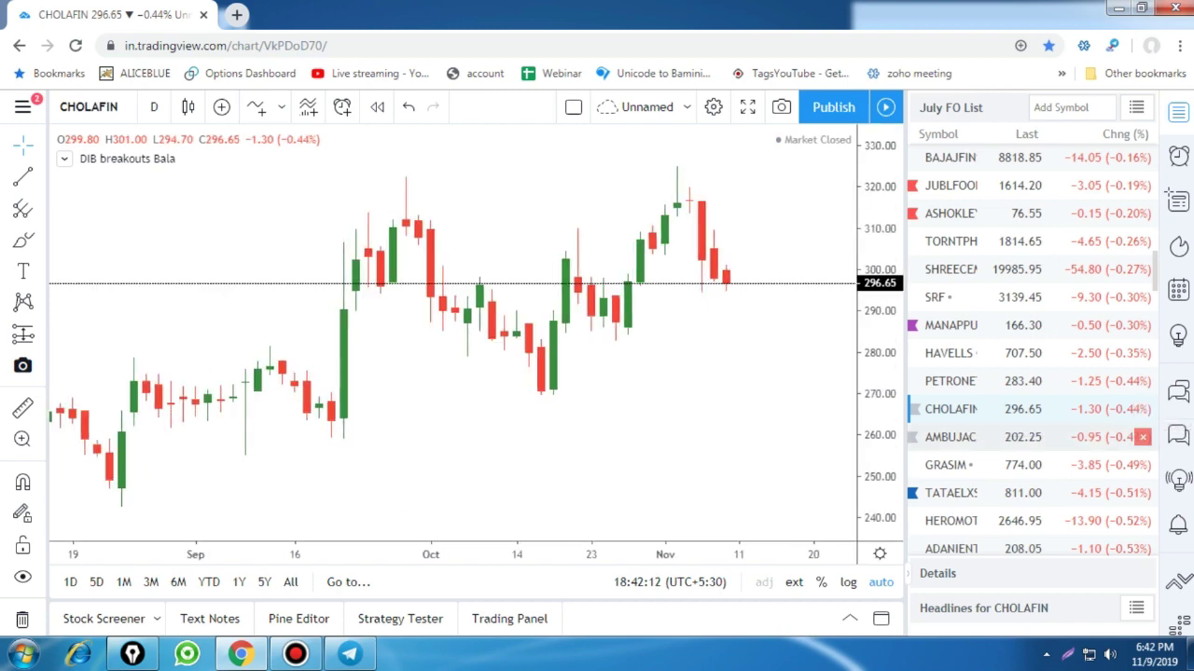
{"action": "left_click", "coordinate": [961, 464]}
{"action": "scroll", "coordinate": [961, 457], "scroll_direction": "down", "scroll_amount": 1}
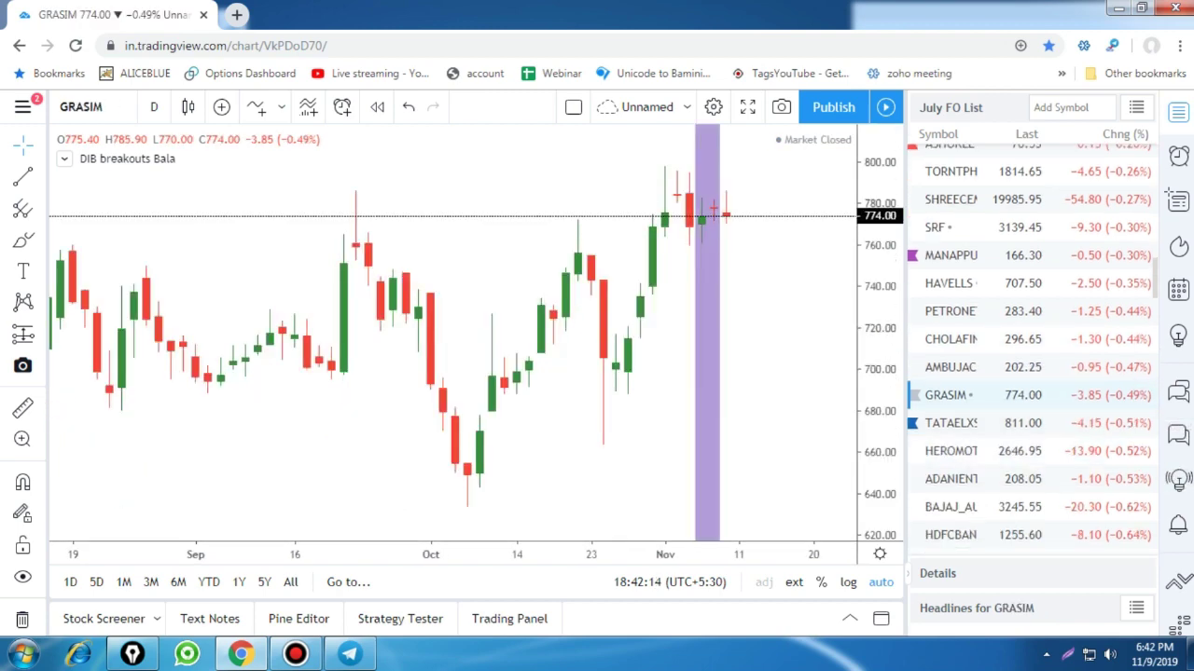